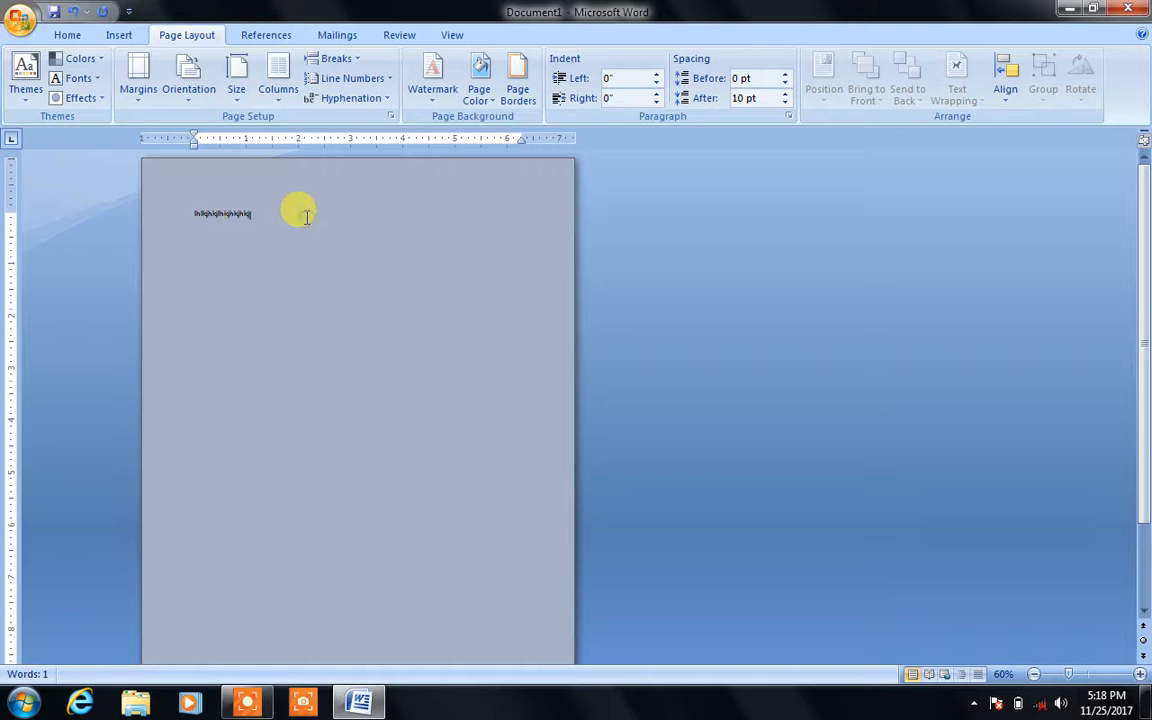
Delete the typed text from the page and change the paper size to Legal (8.5" x 14")
key(BackSpace)
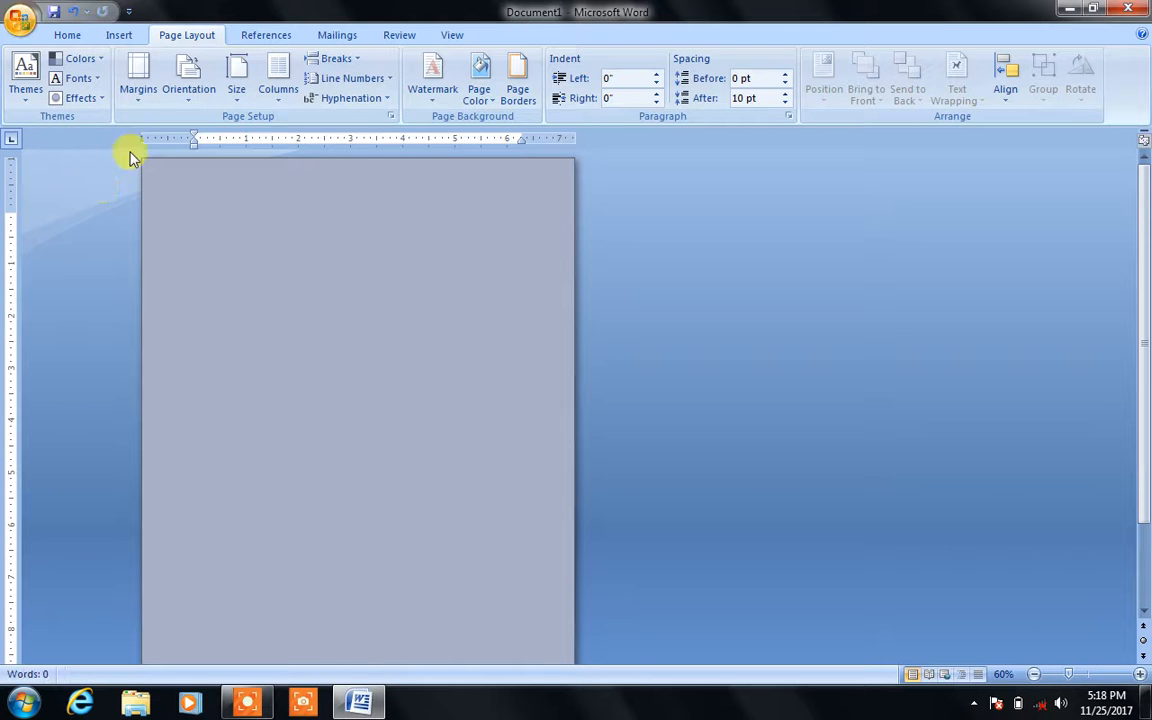
click(236, 76)
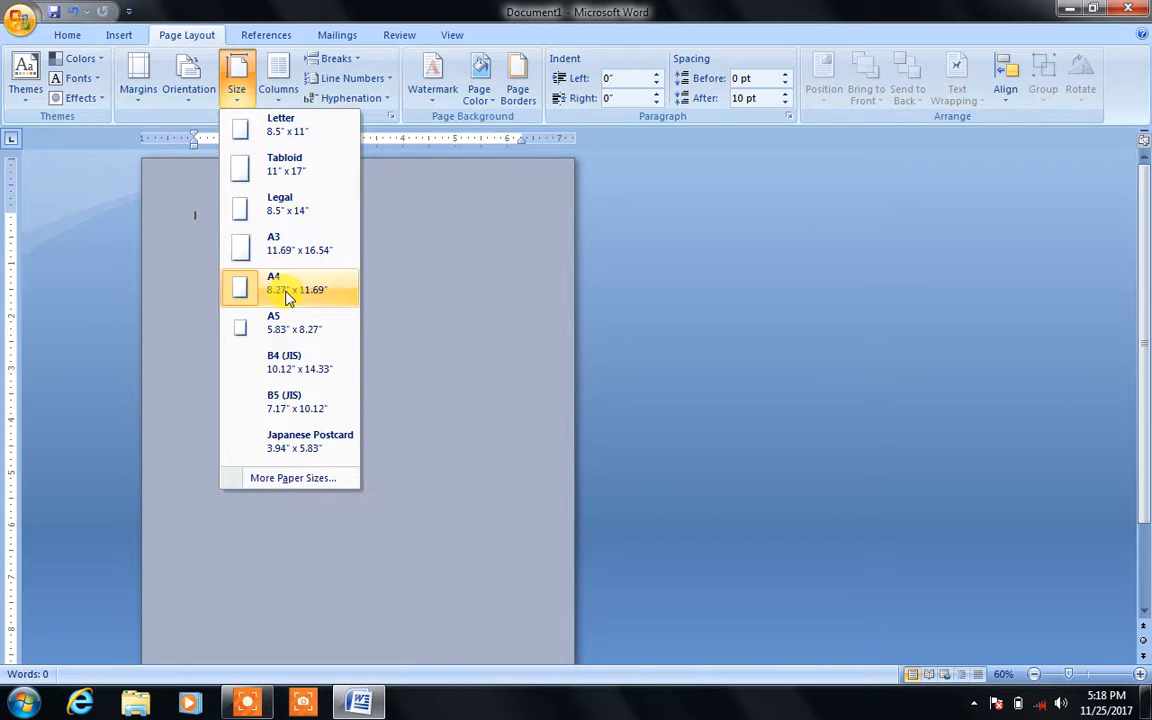
click(311, 203)
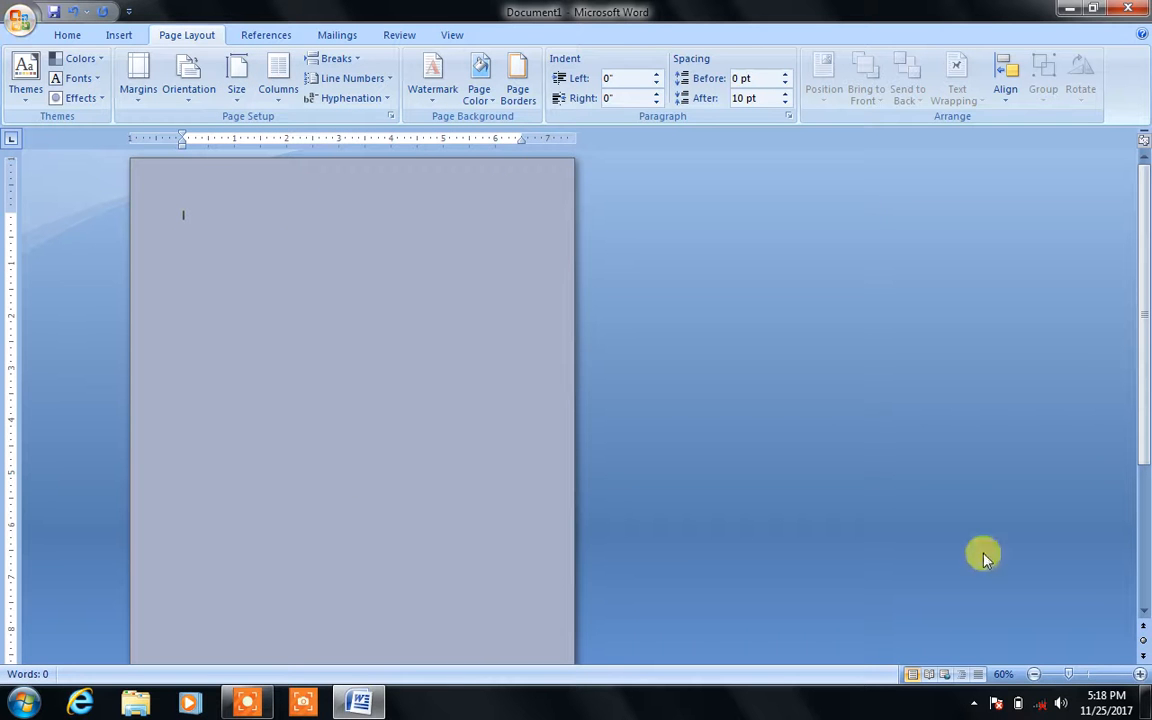
click(1034, 674)
click(1034, 674)
click(1034, 674)
click(1034, 674)
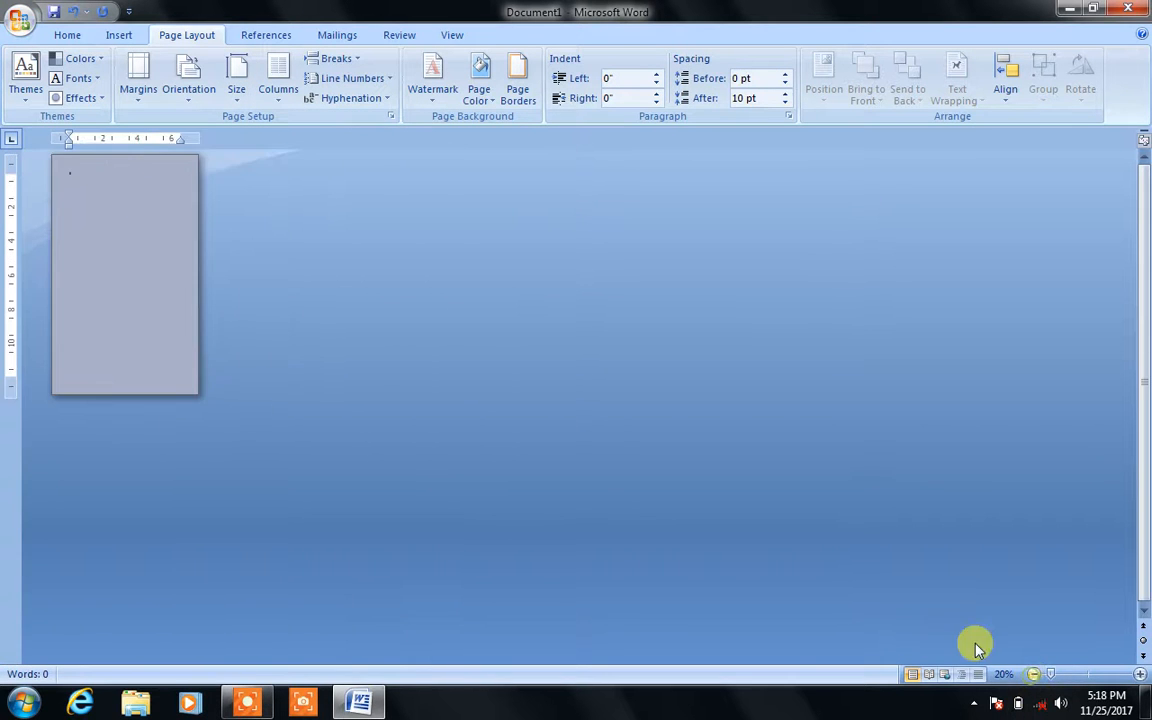
click(1140, 674)
click(1140, 674)
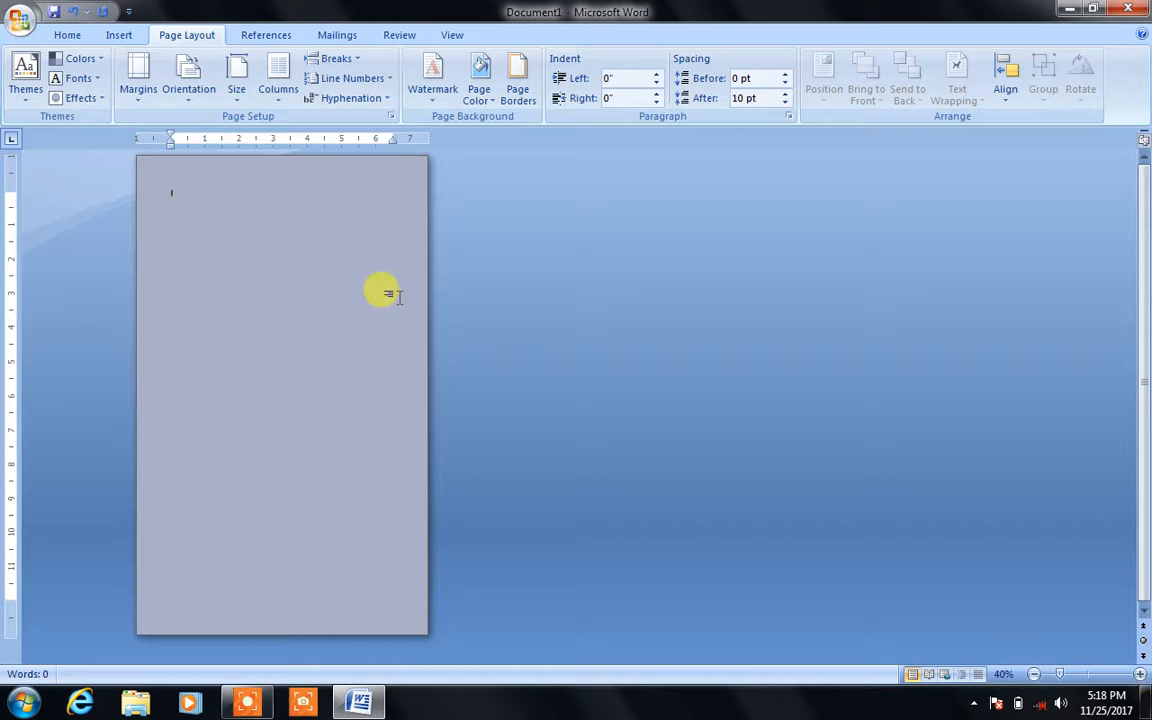
Try the A3 paper size and settle on A5 (5.83" x 8.27") for the page
click(237, 85)
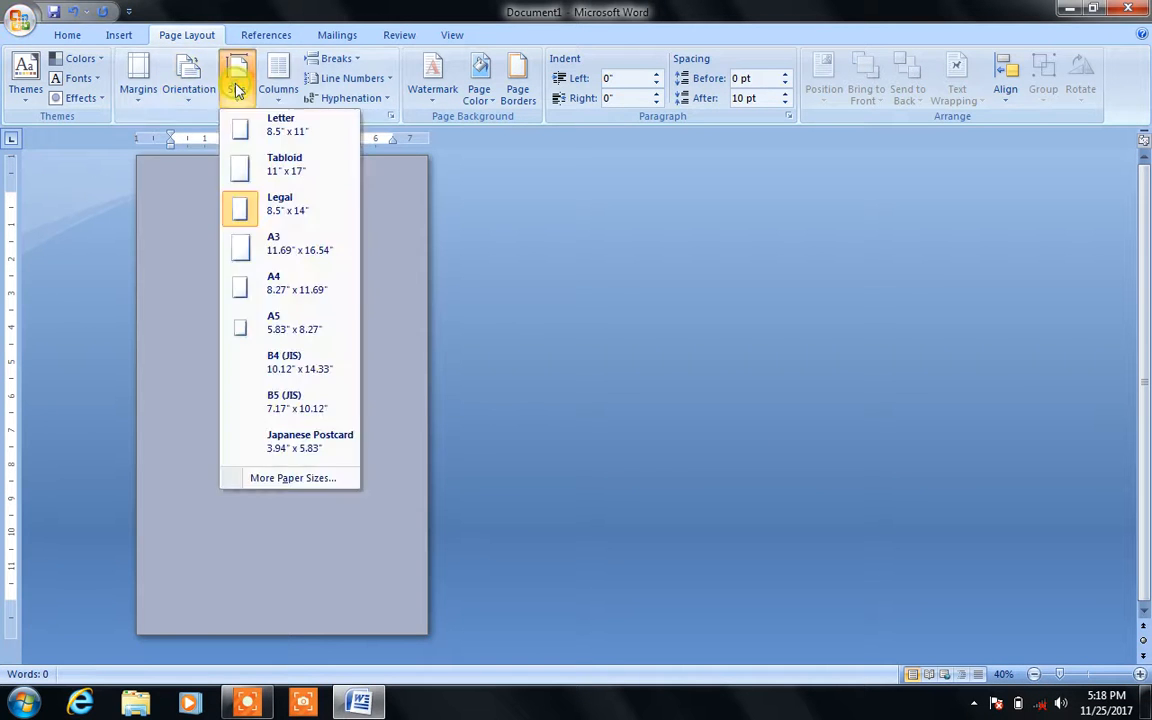
click(292, 243)
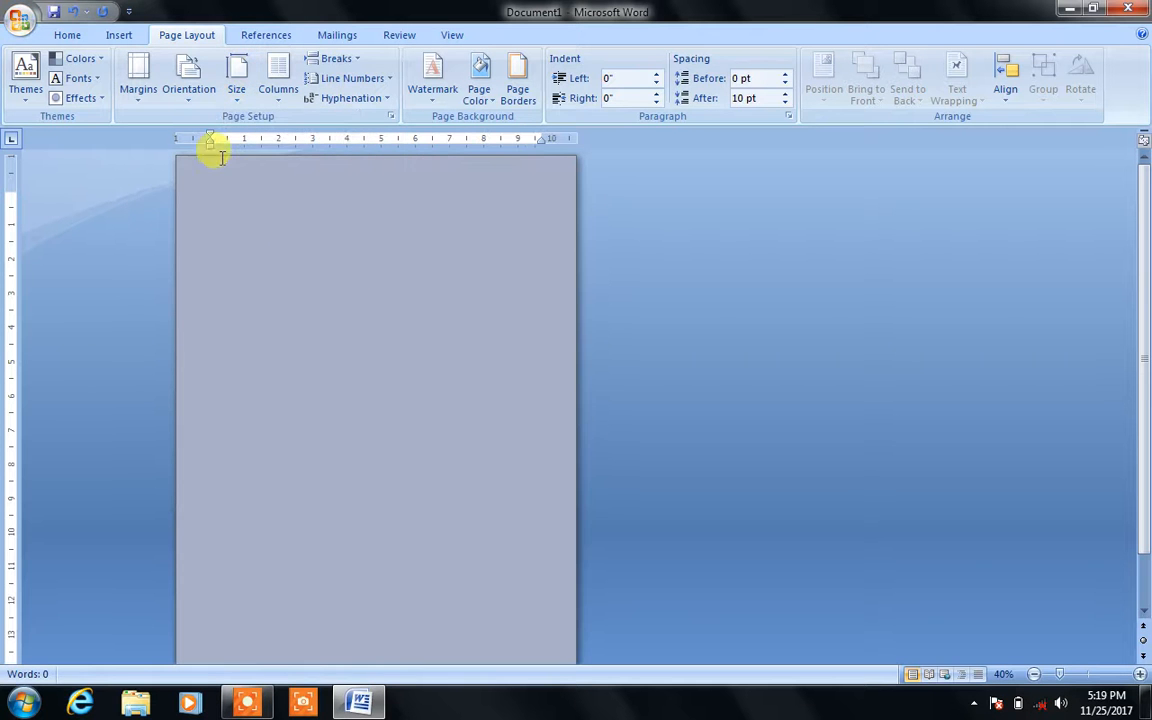
click(235, 93)
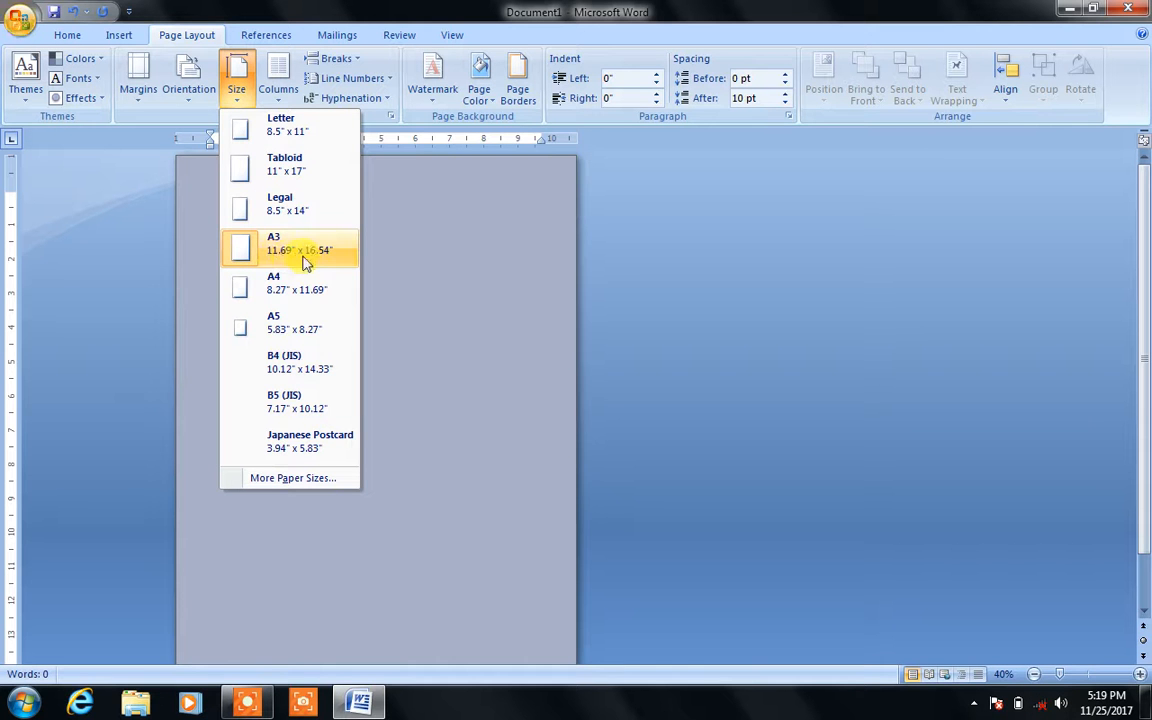
click(307, 327)
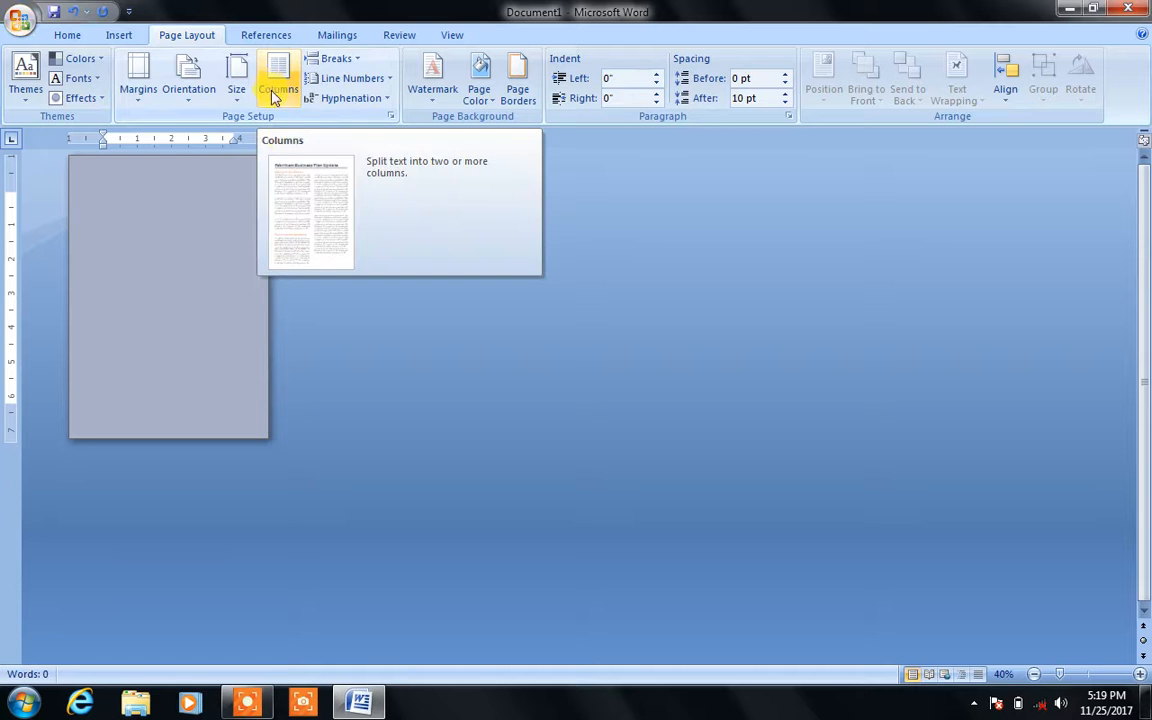
Fill the empty page with sample paragraphs using the =rand() function
click(1140, 674)
click(1140, 674)
click(1140, 674)
click(1140, 674)
click(1140, 674)
click(1140, 674)
click(1140, 674)
click(1140, 674)
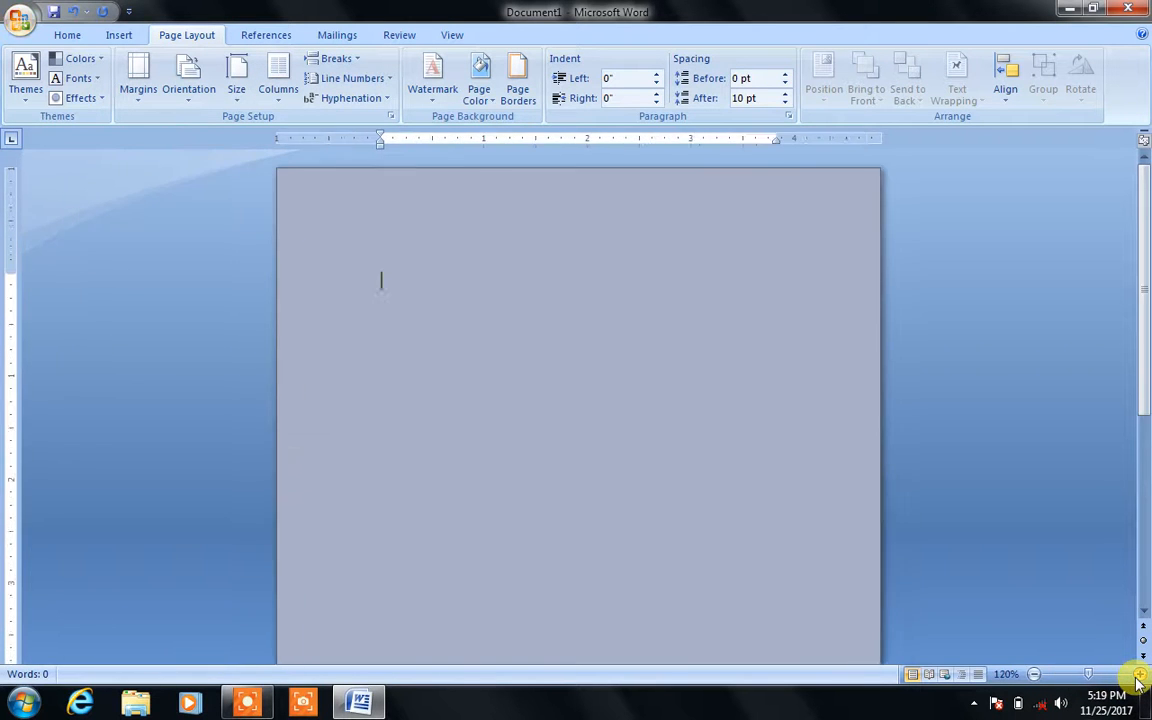
click(1140, 674)
click(1140, 674)
text(=)
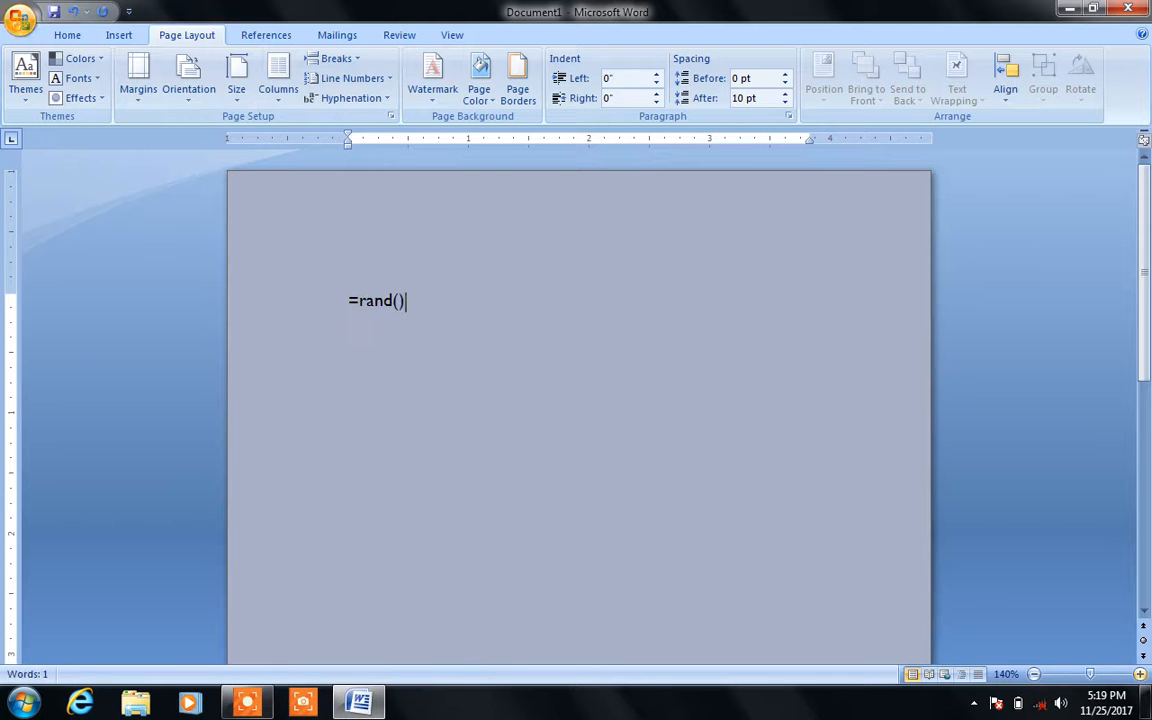
text(rand())
key(Return)
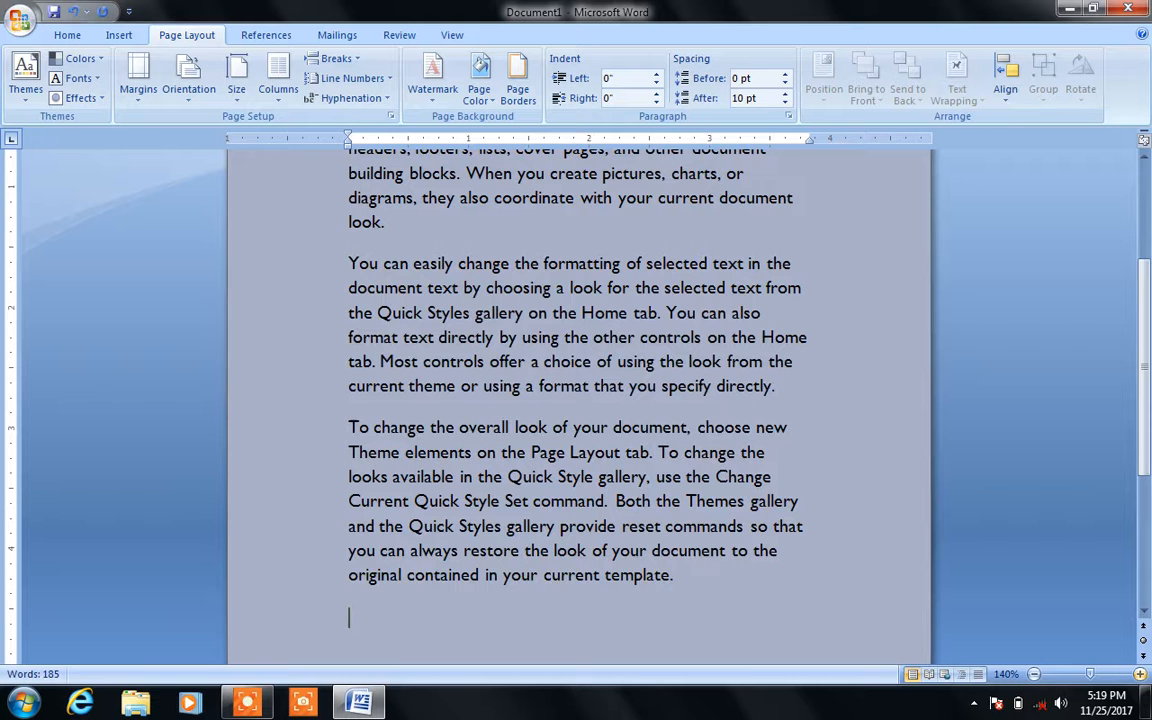
Return to the beginning of the sample text and apply the Normal margin preset
click(1143, 155)
scroll(1143, 160, up, 3)
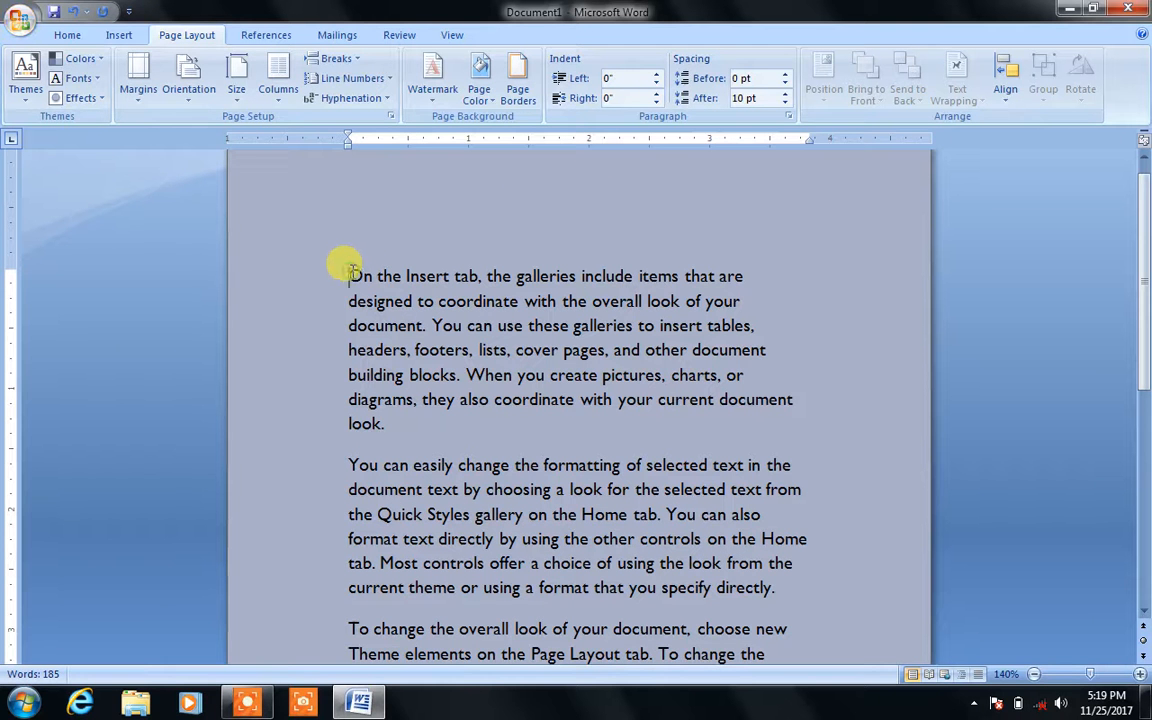
click(141, 92)
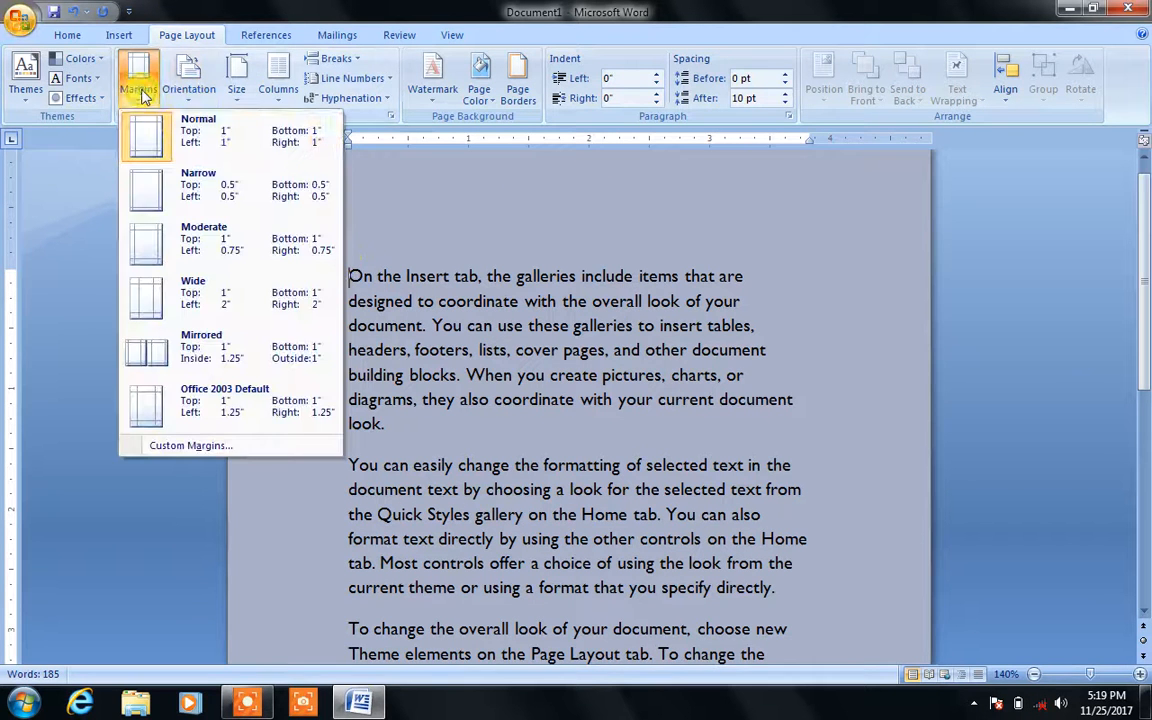
click(172, 126)
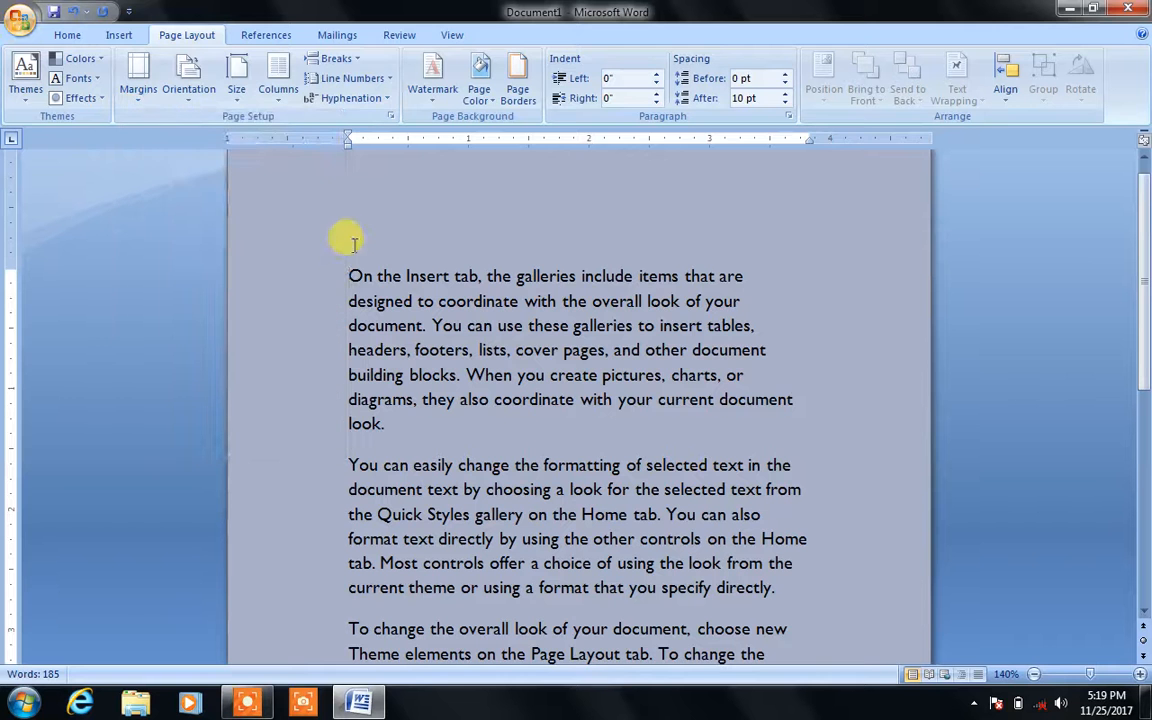
Select all three sample paragraphs and arrange them in two columns
drag(348, 272, 808, 540)
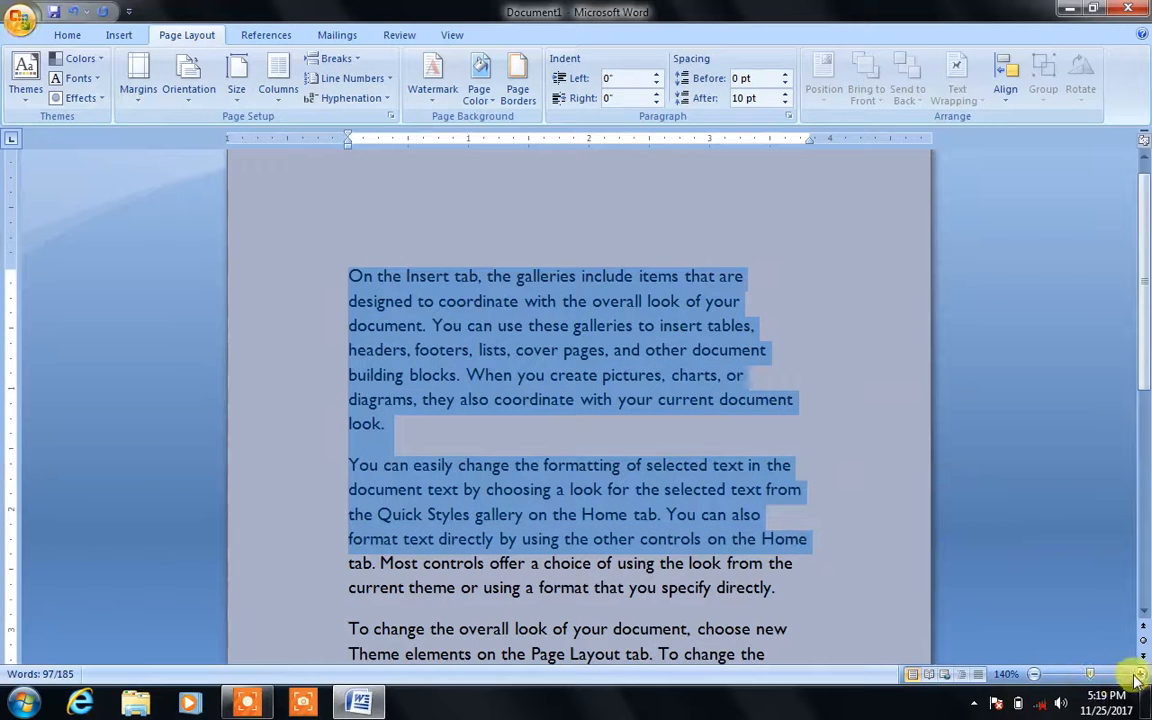
scroll(956, 514, up, 1)
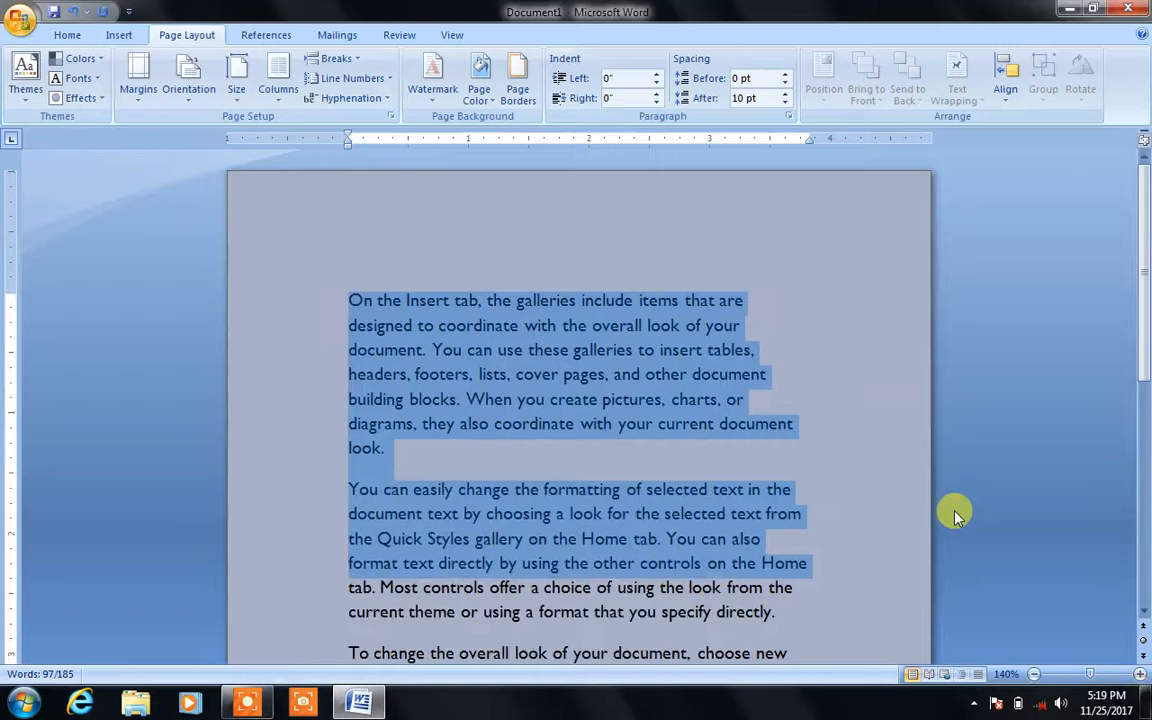
click(1035, 676)
click(1035, 676)
click(1035, 676)
click(1035, 676)
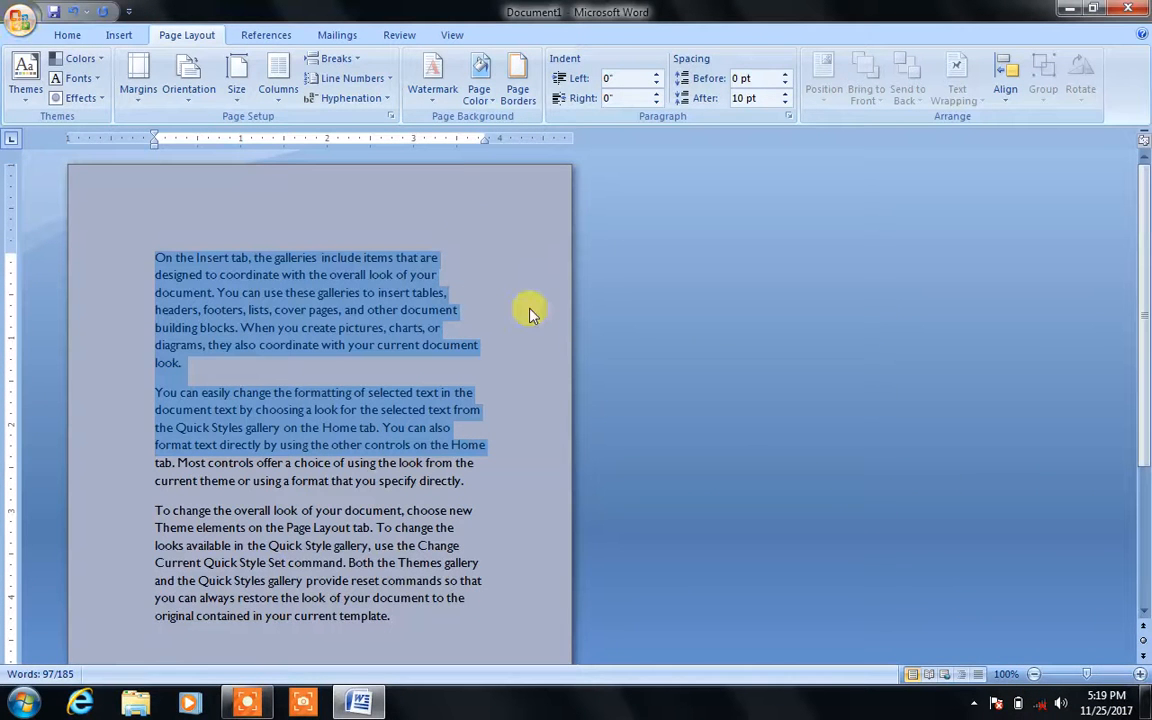
click(467, 251)
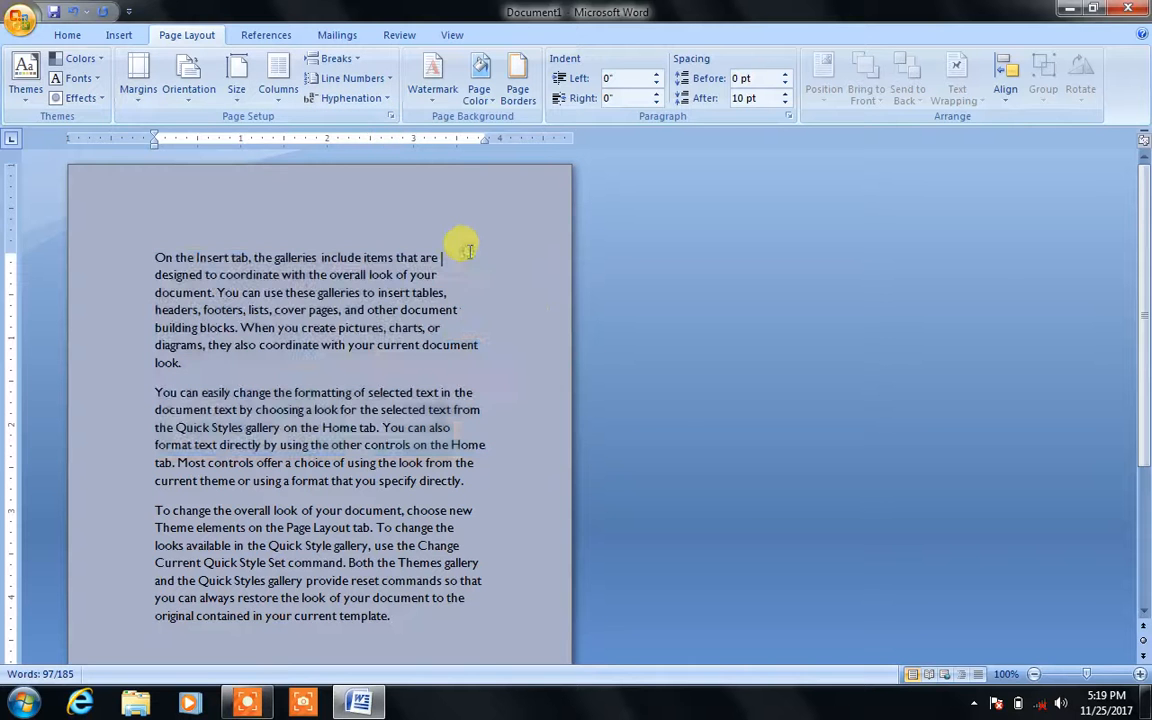
drag(156, 254, 440, 625)
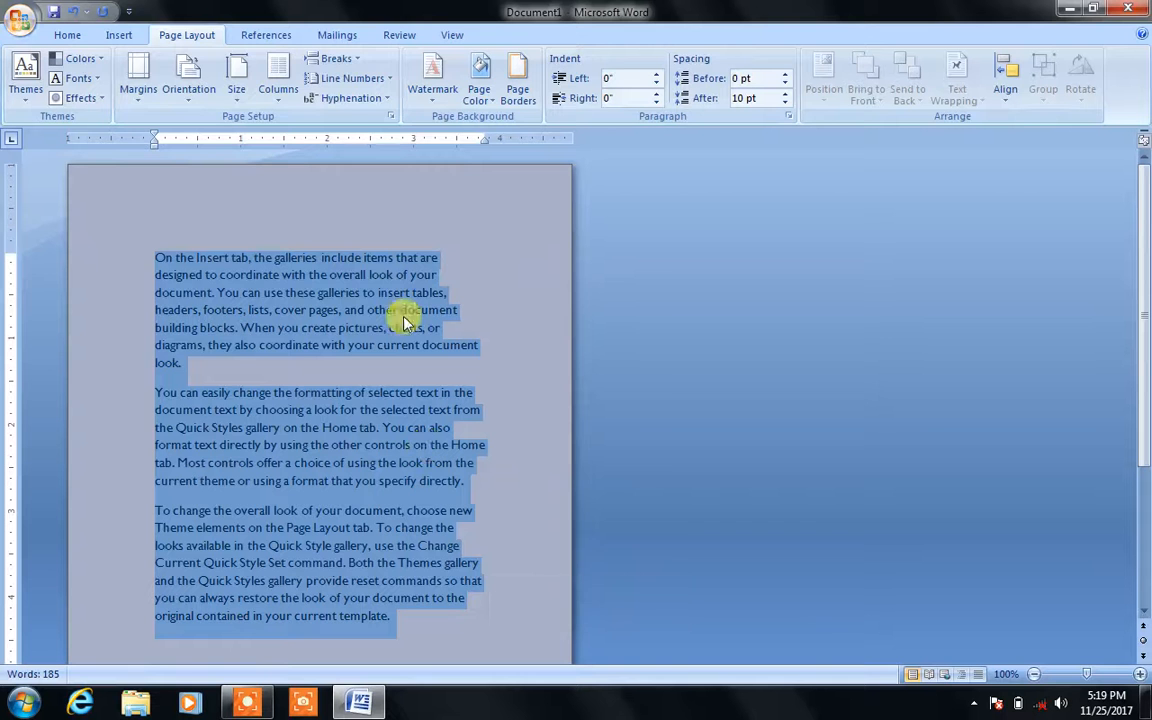
click(278, 78)
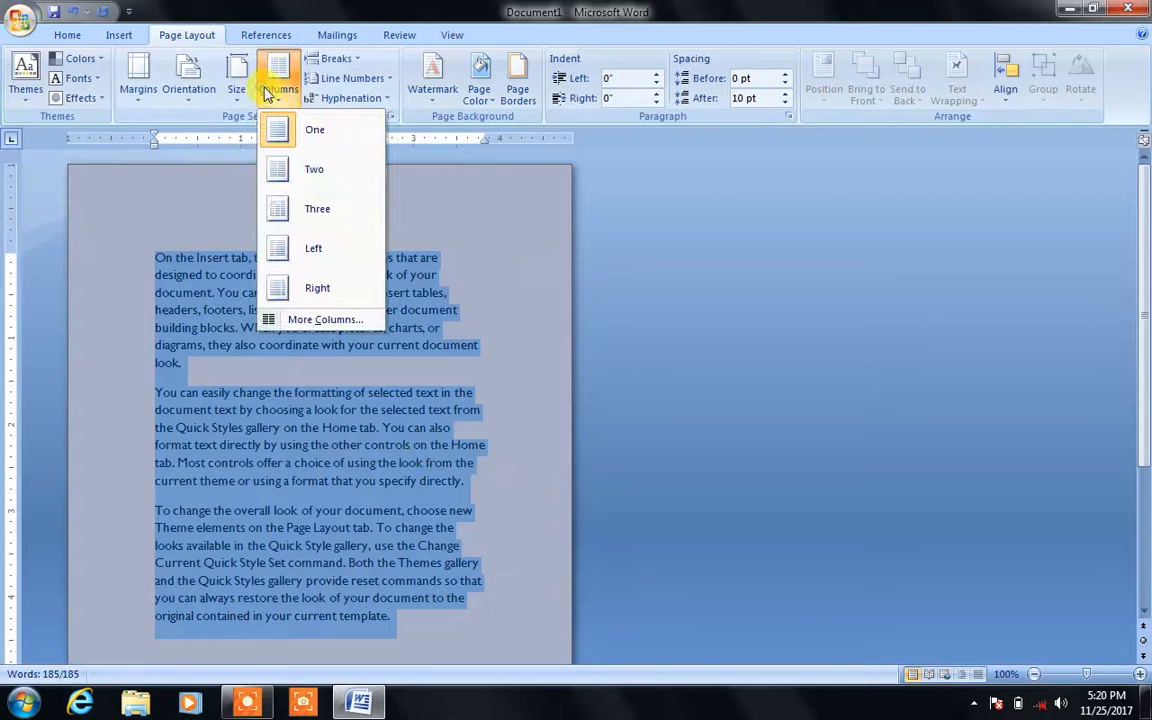
click(312, 170)
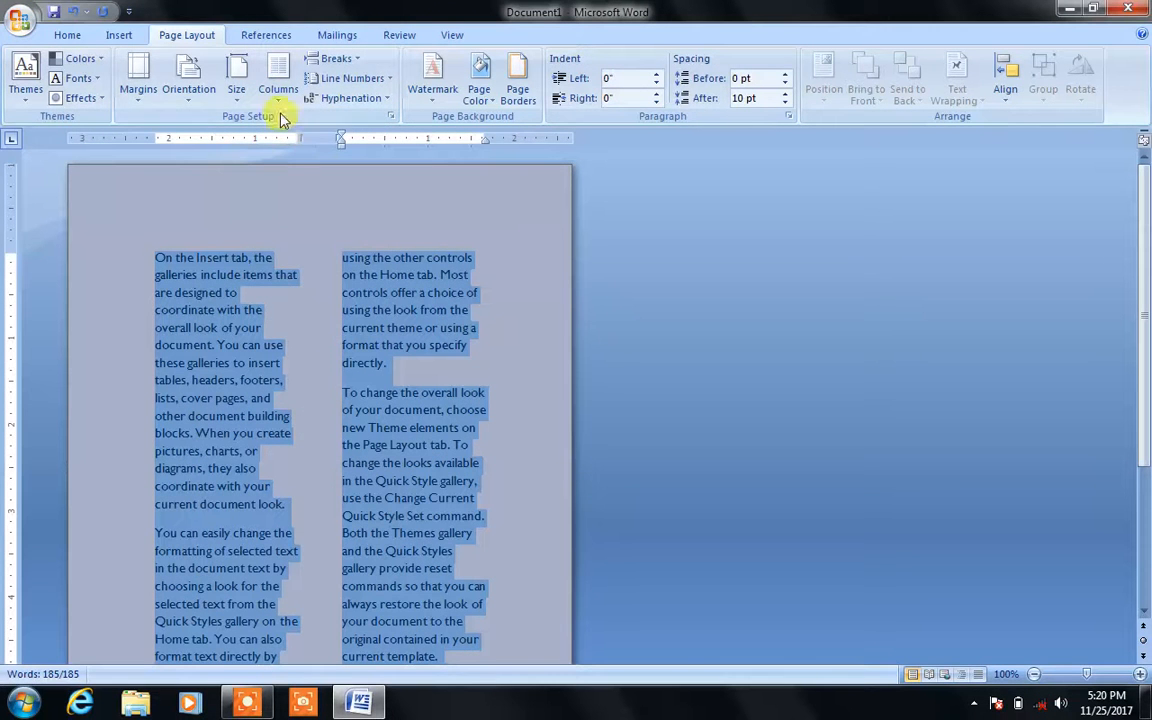
Change the selected text to a three-column layout and justify it
click(278, 78)
click(330, 228)
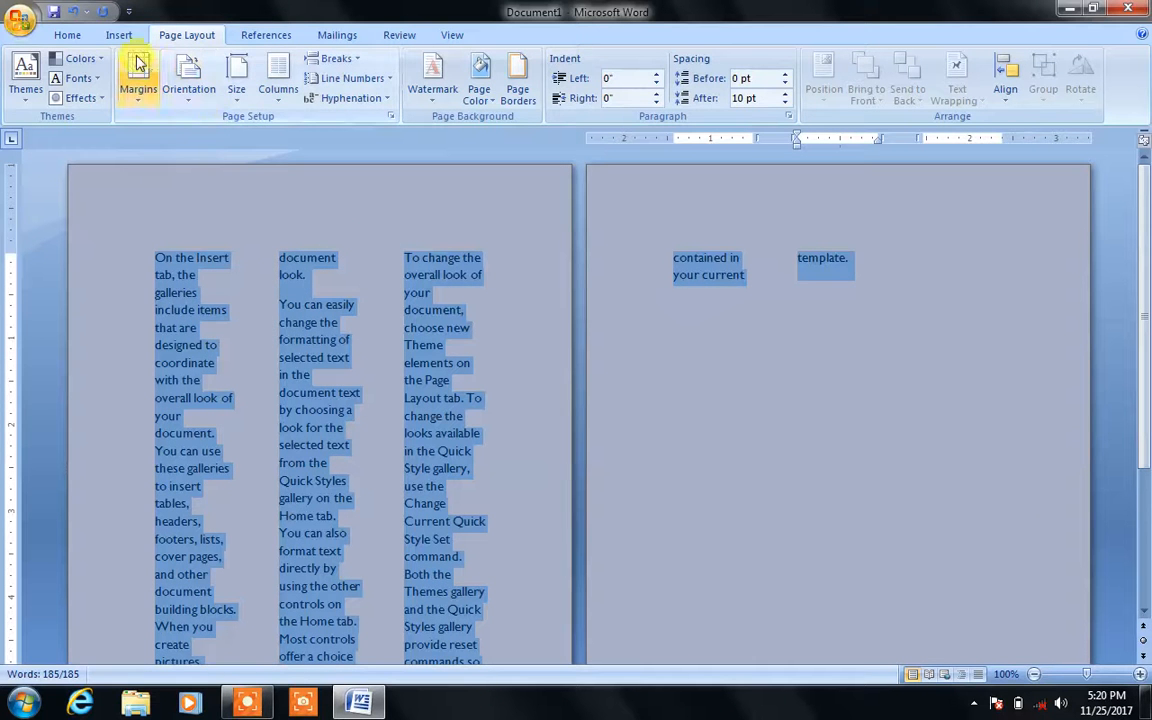
click(72, 38)
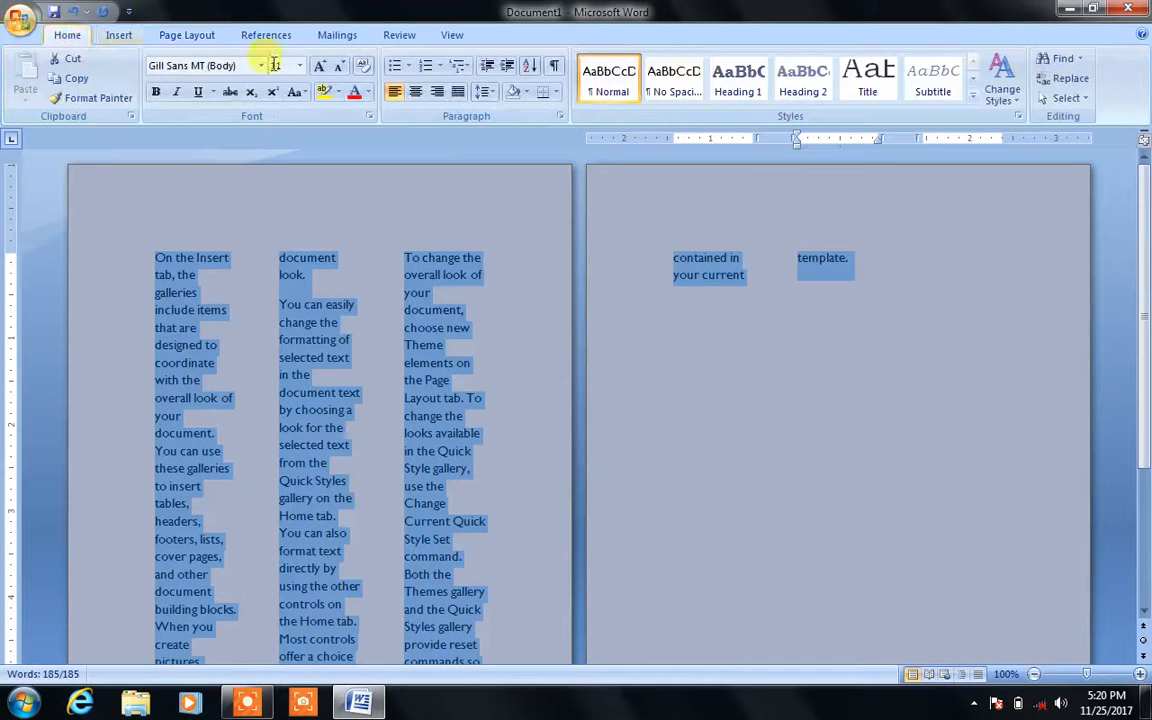
click(455, 92)
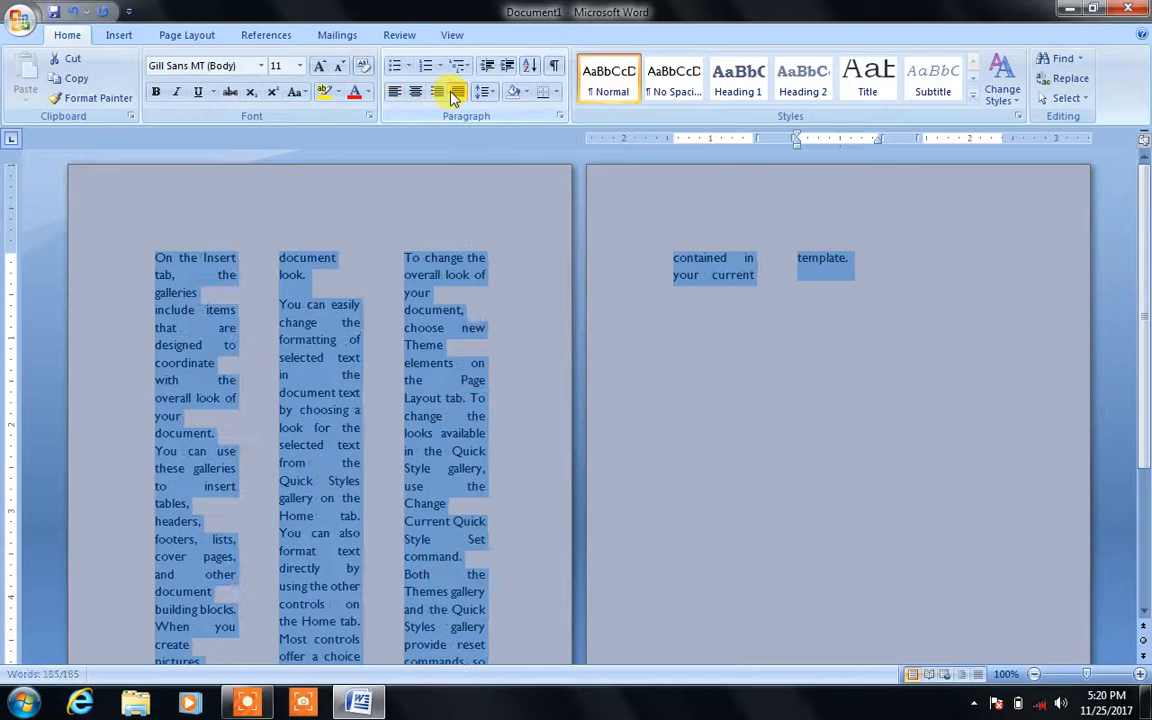
Set the paper size of the three-column document to A4 and deselect the text
click(192, 36)
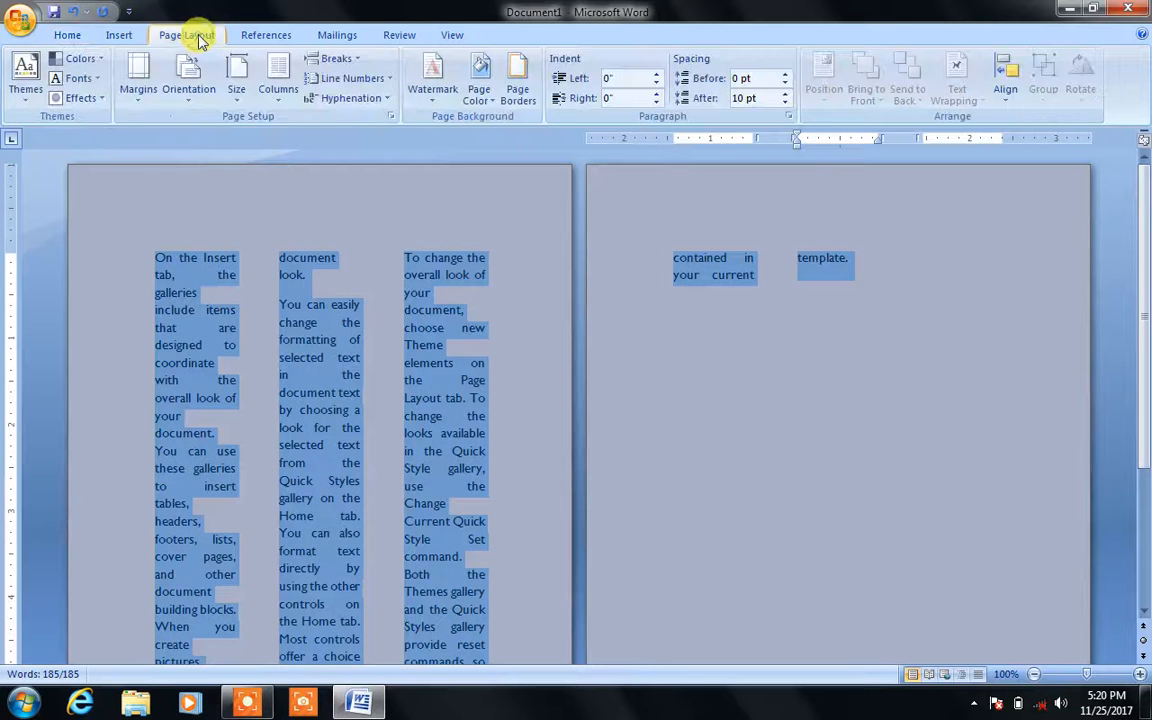
click(236, 75)
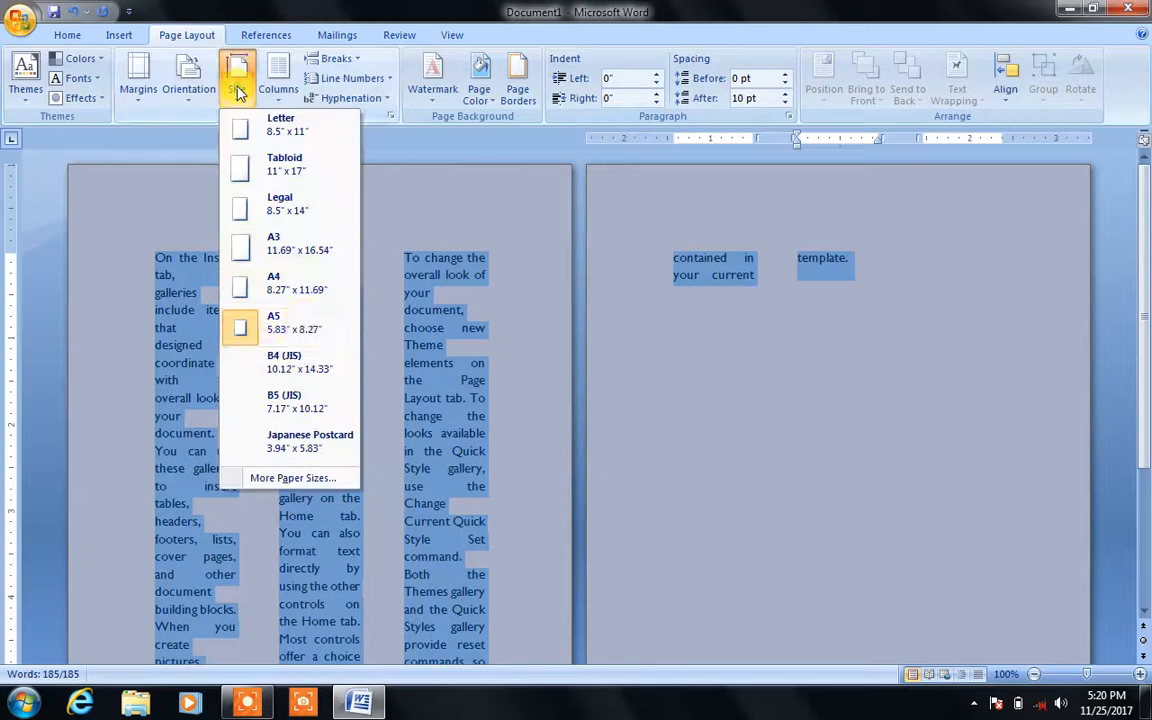
click(300, 297)
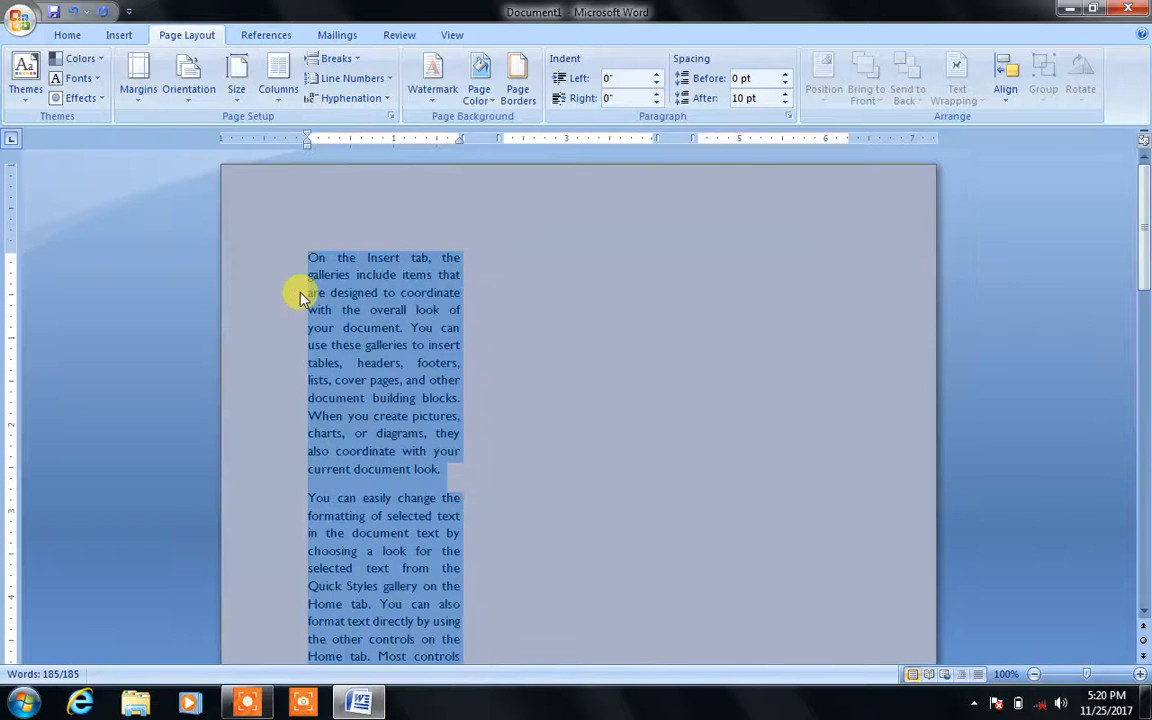
click(459, 322)
drag(1144, 270, 1134, 222)
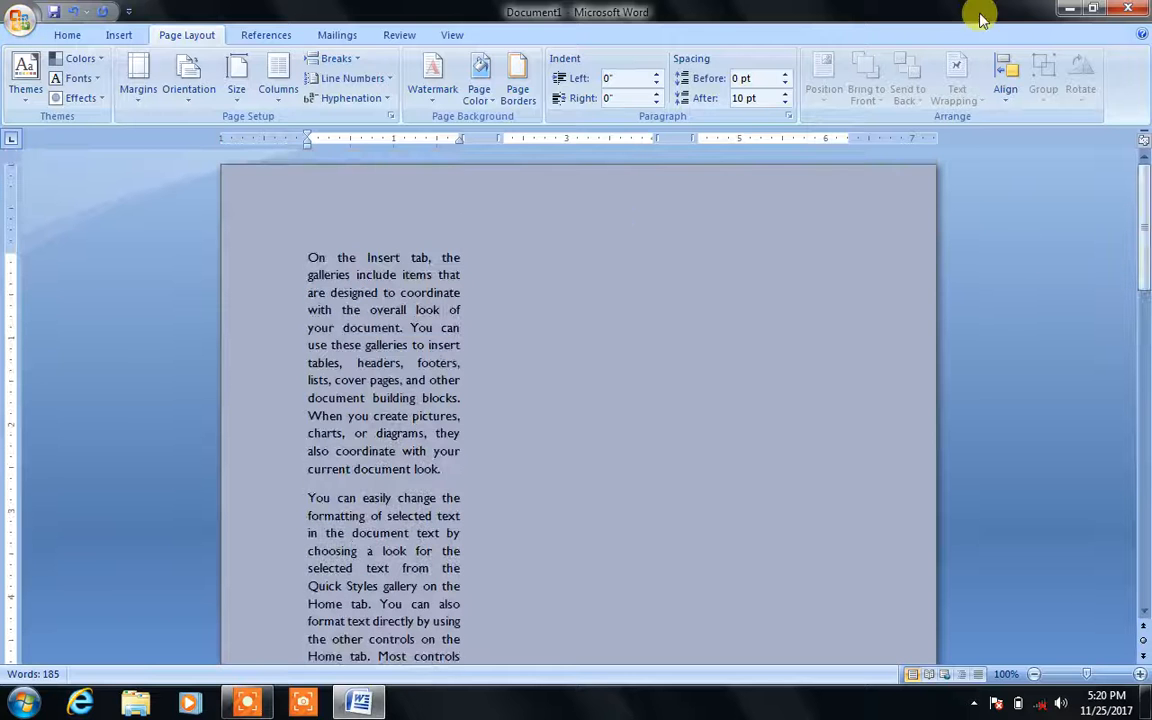
Leave the current document and generate sample paragraphs with =rand() in a new blank document
click(1120, 18)
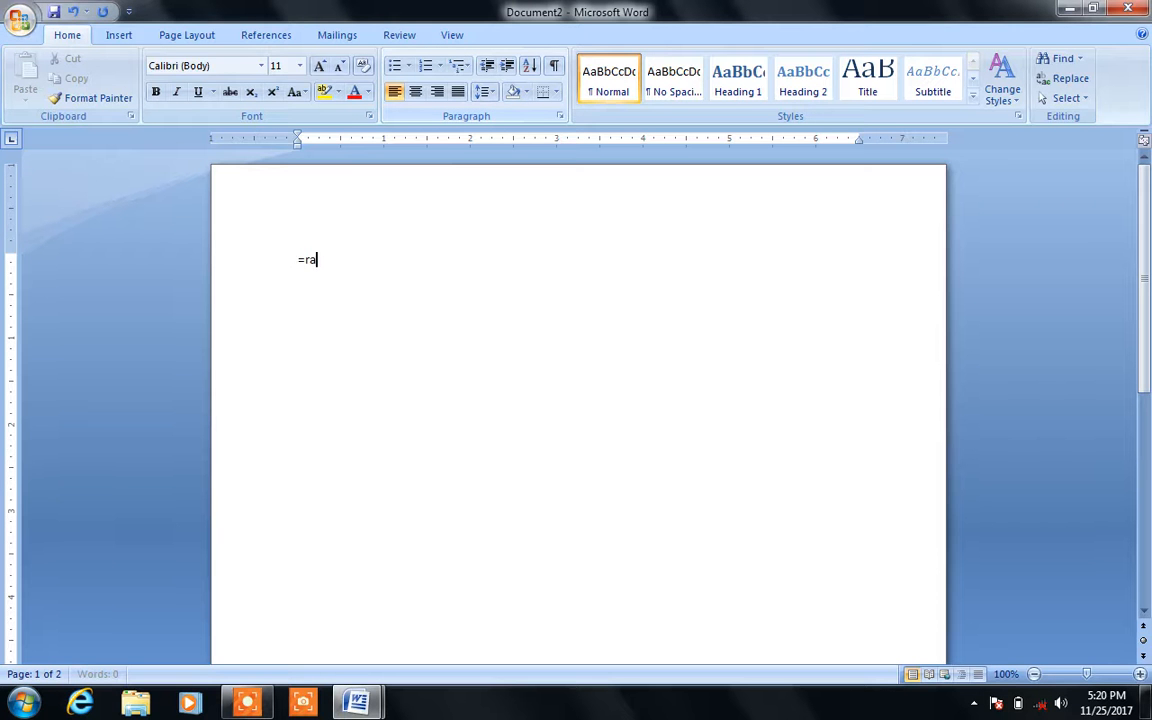
text(=rand())
key(Return)
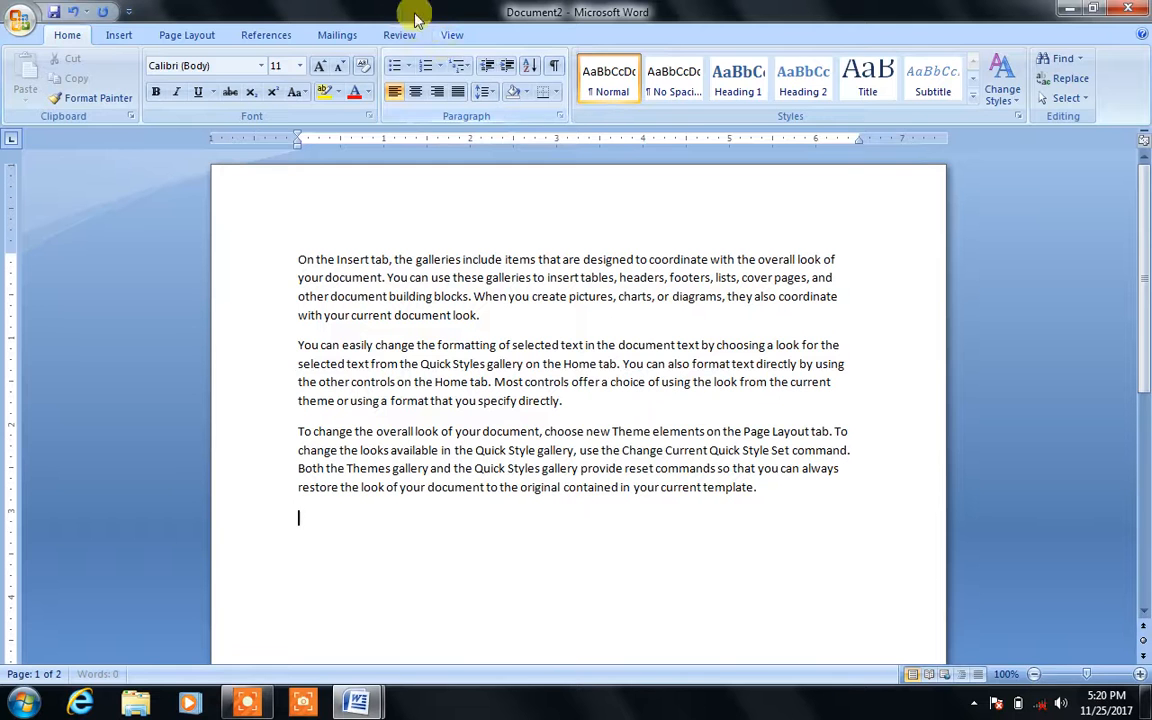
Try a three-column layout on all the sample paragraphs in the new document and undo it
click(452, 35)
click(770, 492)
drag(770, 492, 249, 237)
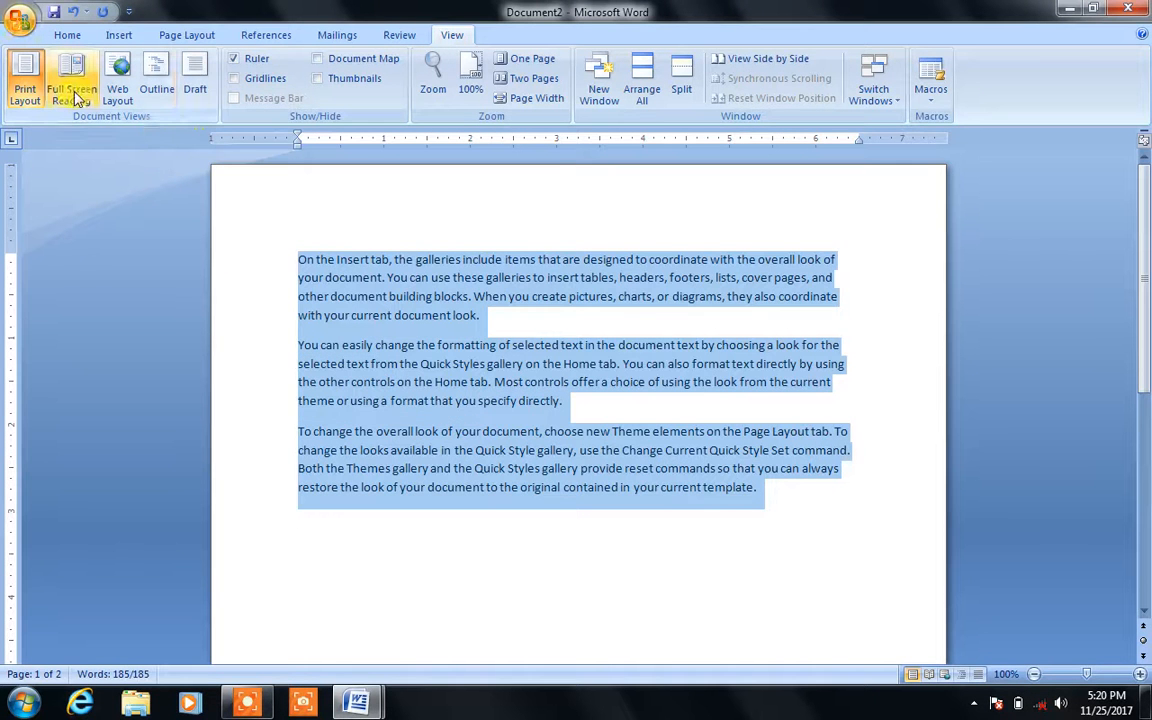
click(198, 35)
click(272, 88)
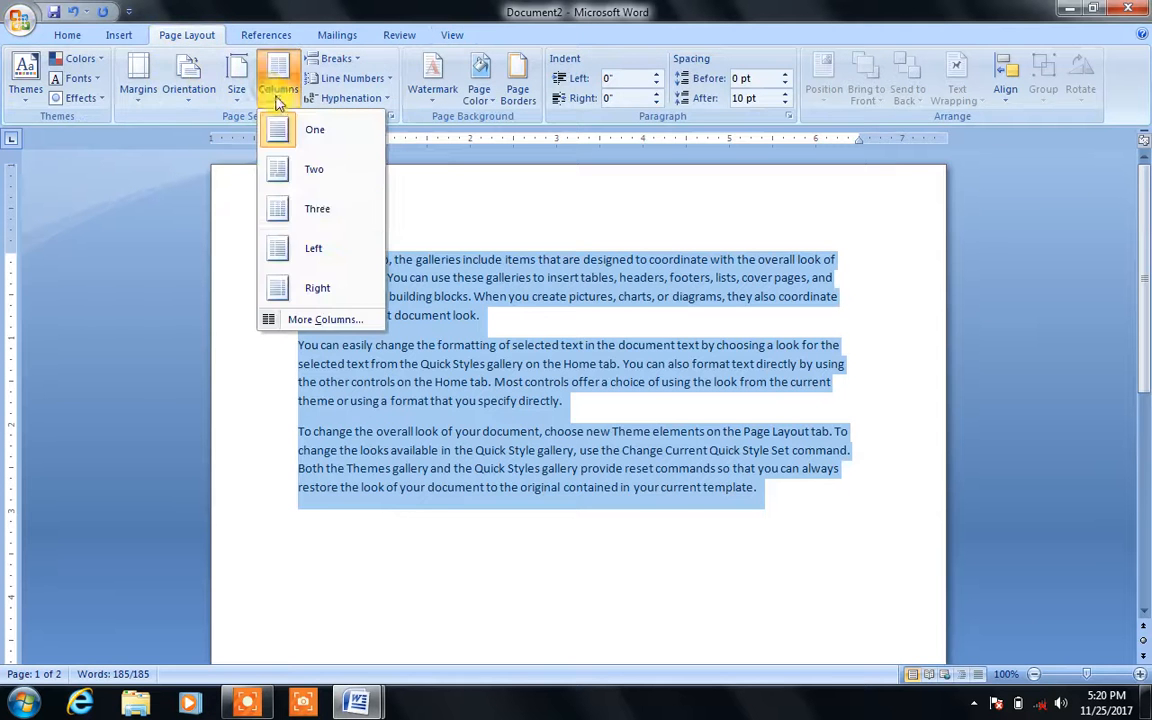
click(328, 211)
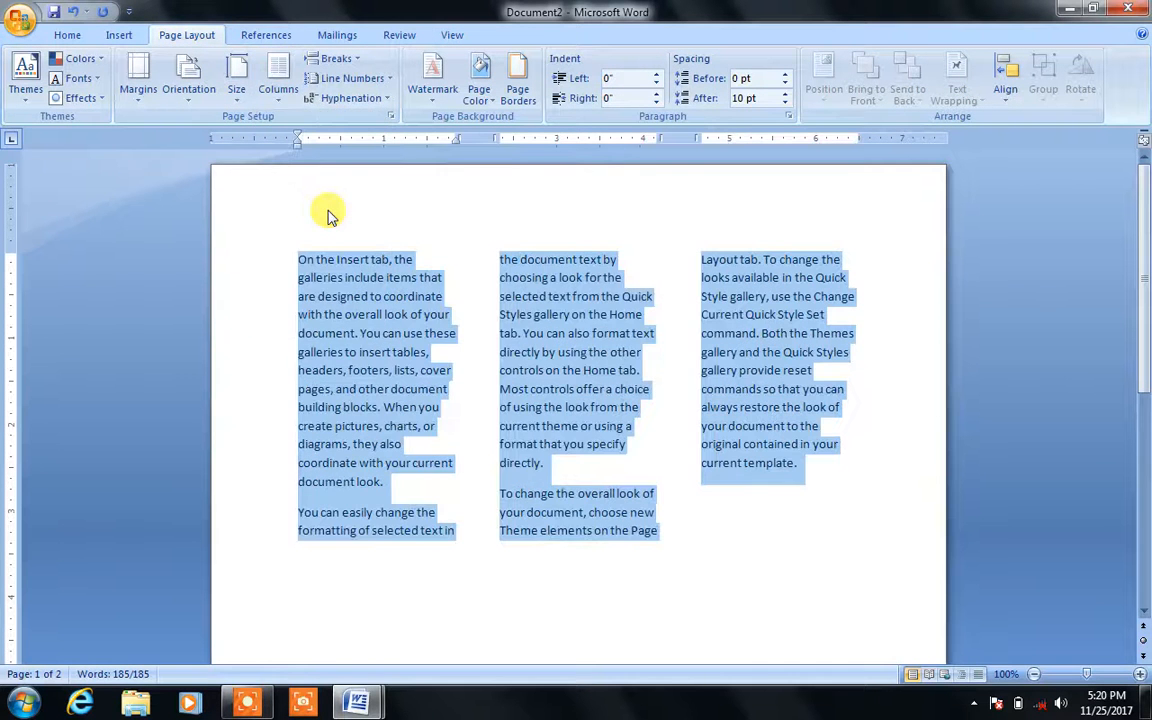
key(ctrl+z)
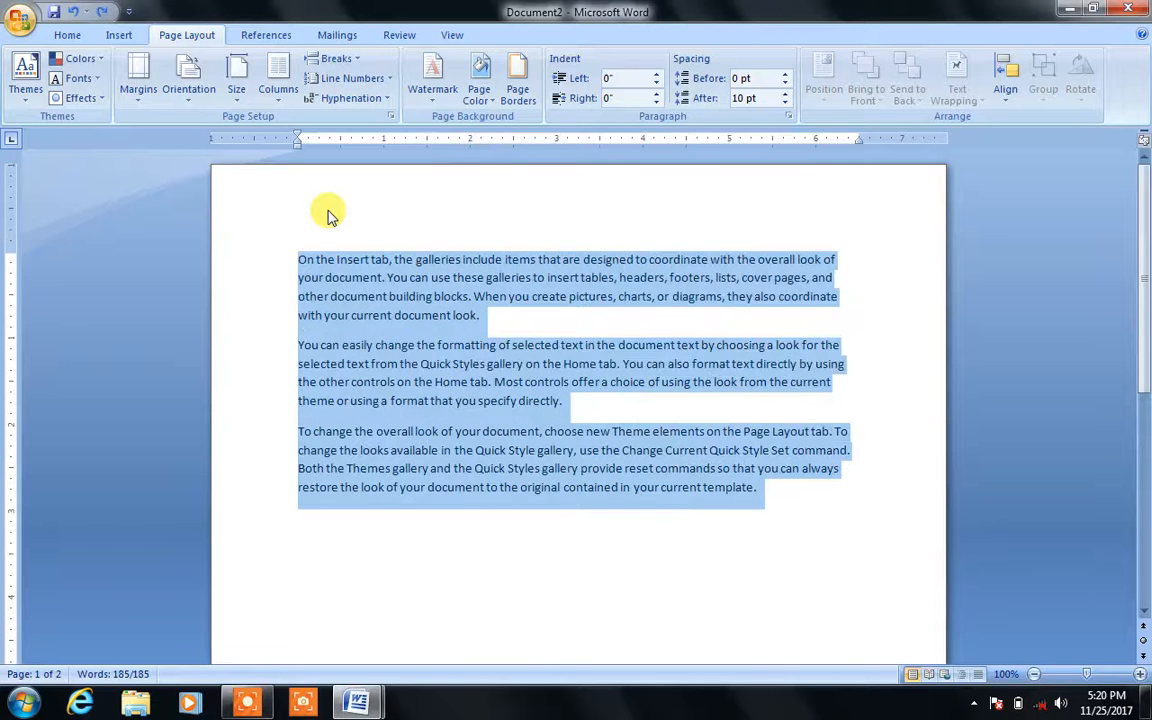
Try a three-column layout on the whole document with no text selected, and undo it
click(328, 214)
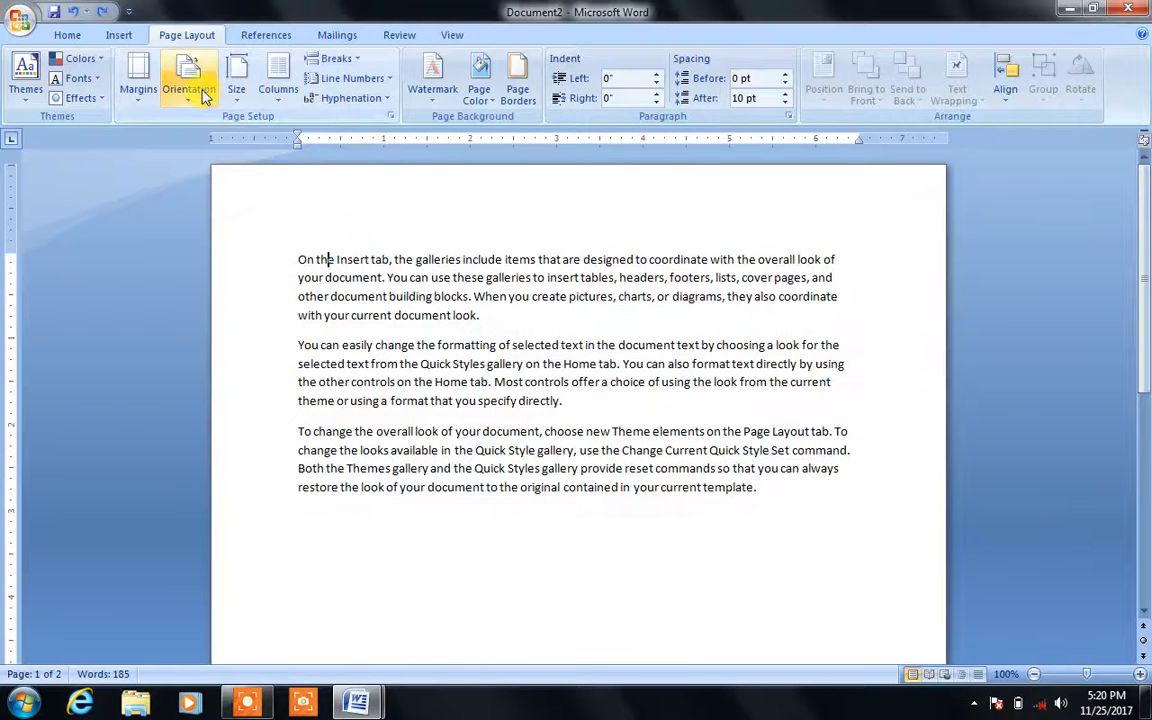
click(278, 85)
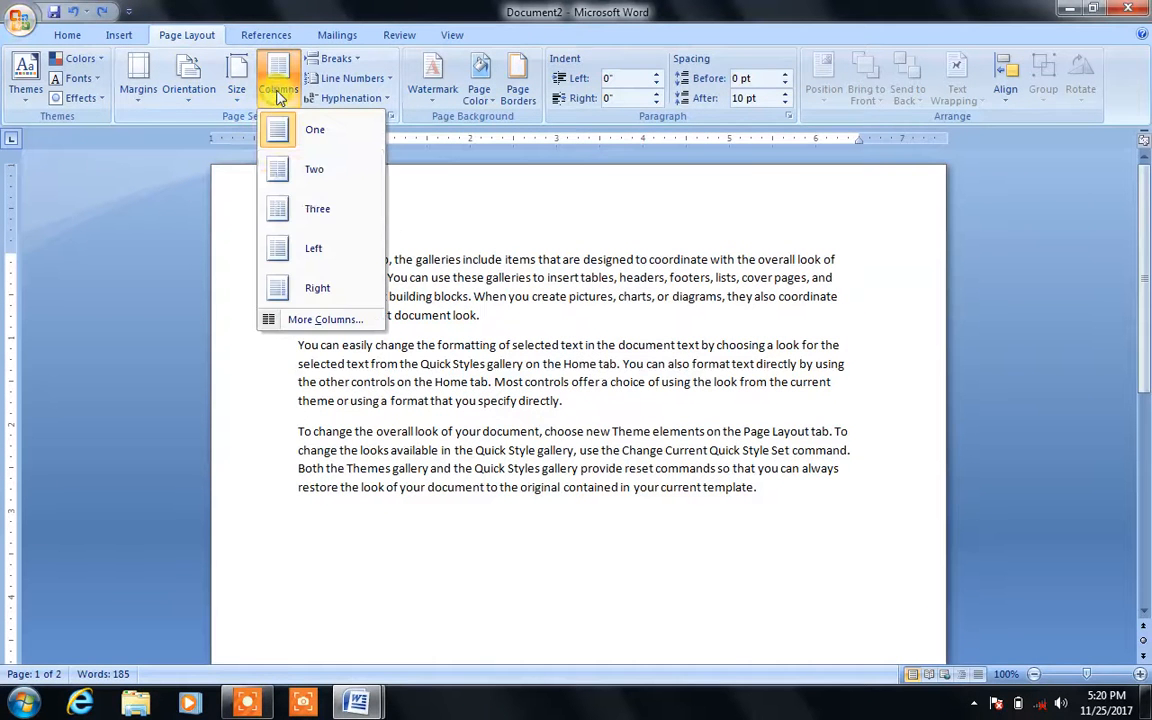
click(305, 224)
click(630, 305)
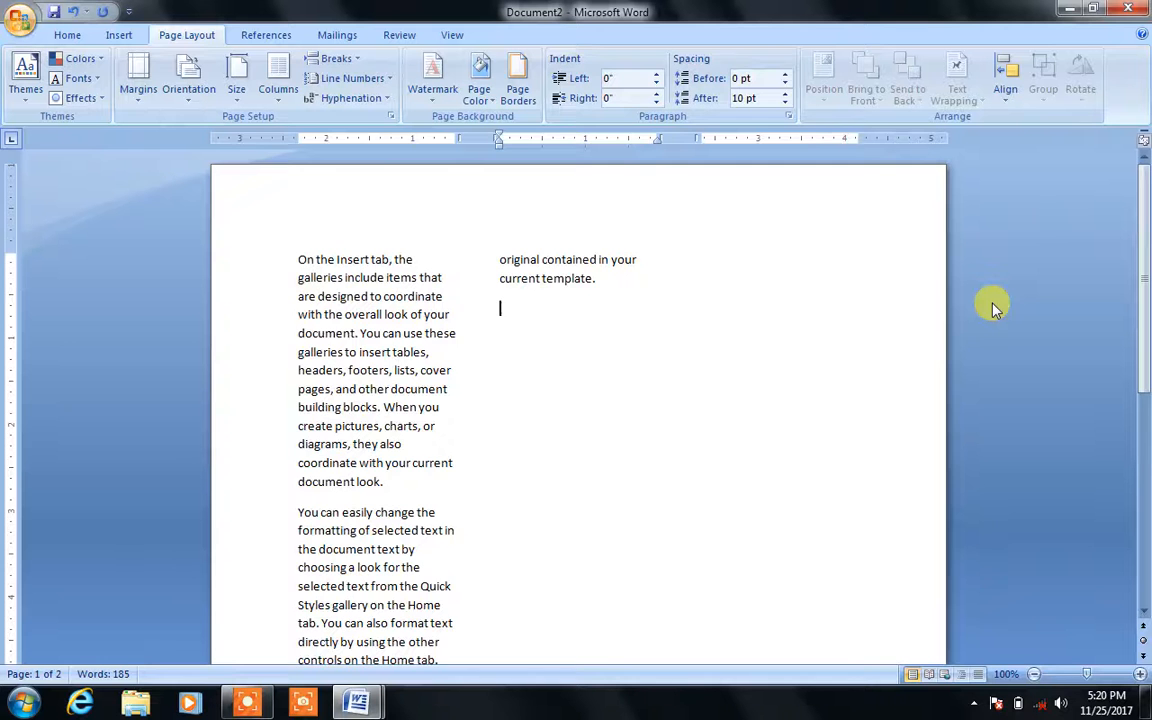
key(ctrl+z)
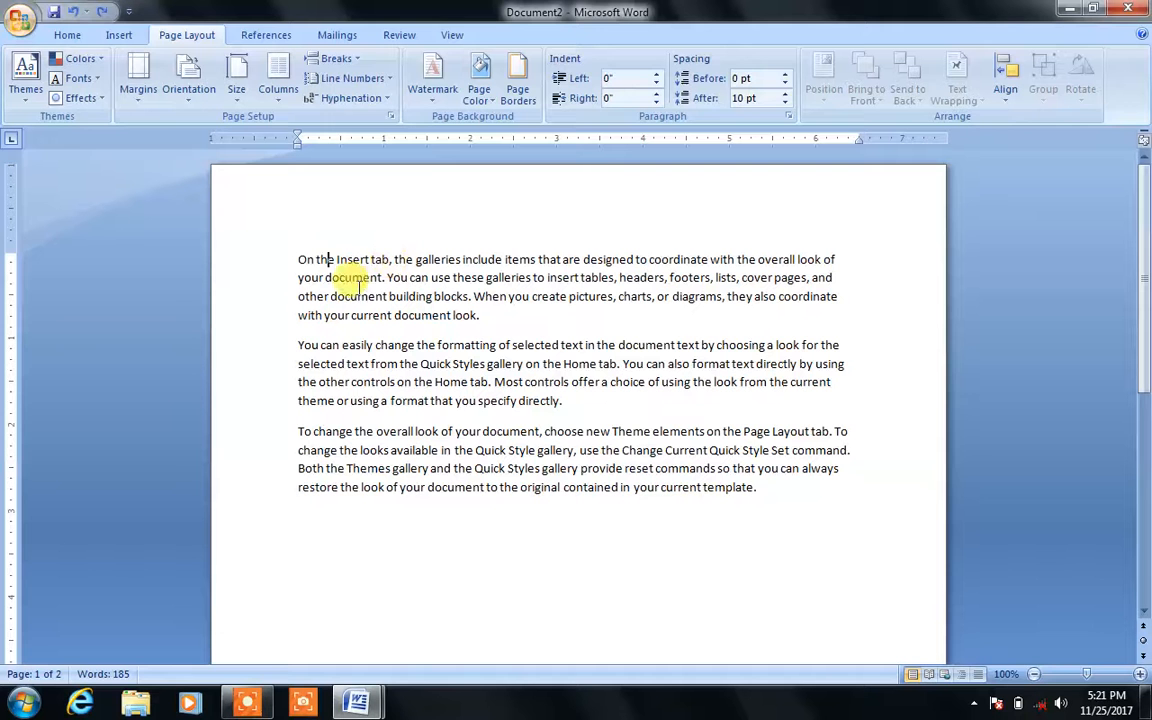
Generate three more sample paragraphs below the existing text with =RAND(3)
click(783, 490)
key(Return)
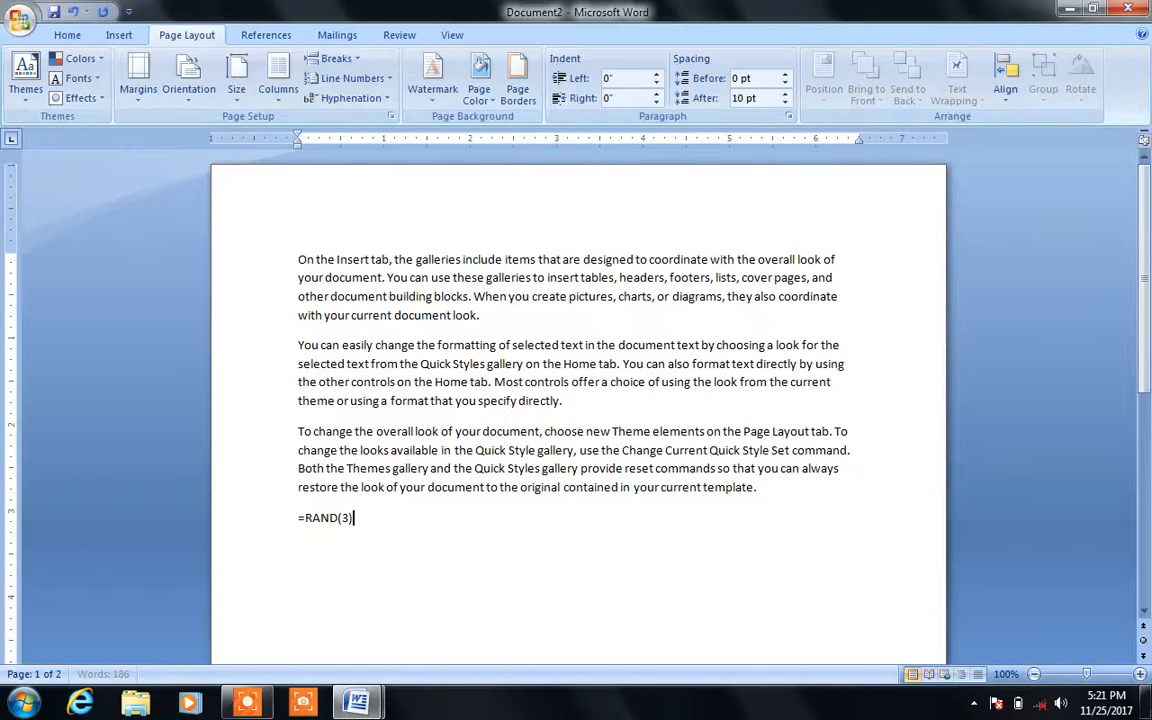
key(Return)
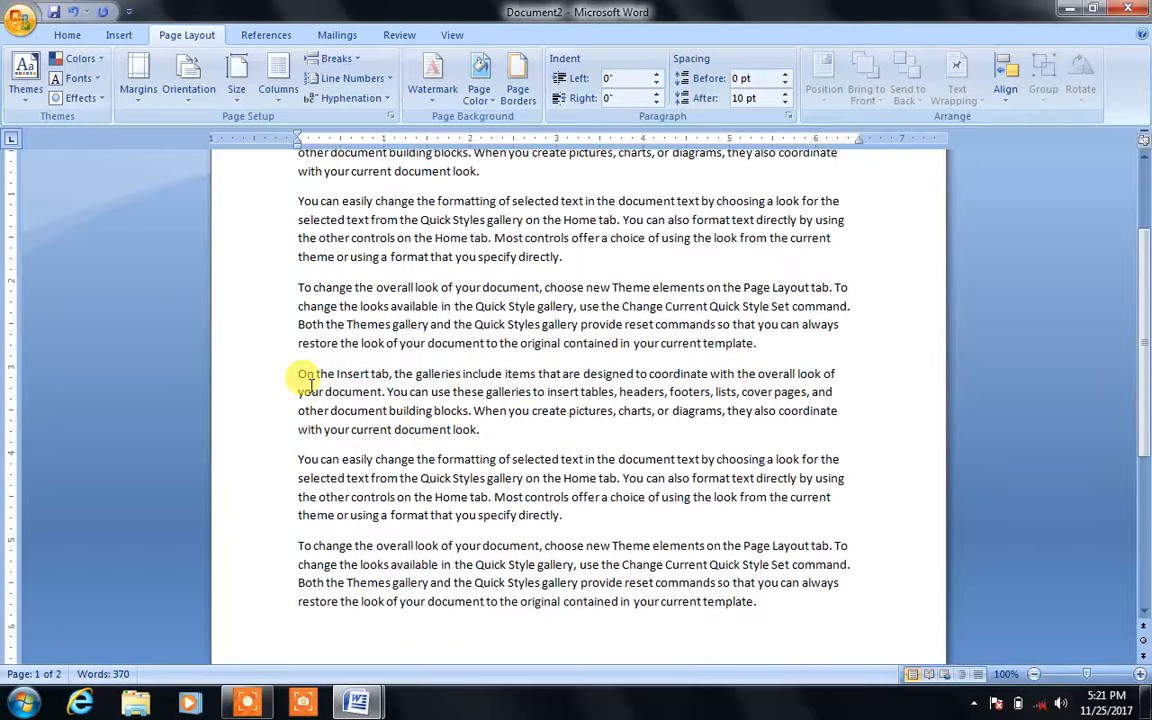
Set only the three newly generated paragraphs in a three-column layout
drag(292, 372, 866, 470)
click(280, 90)
click(285, 207)
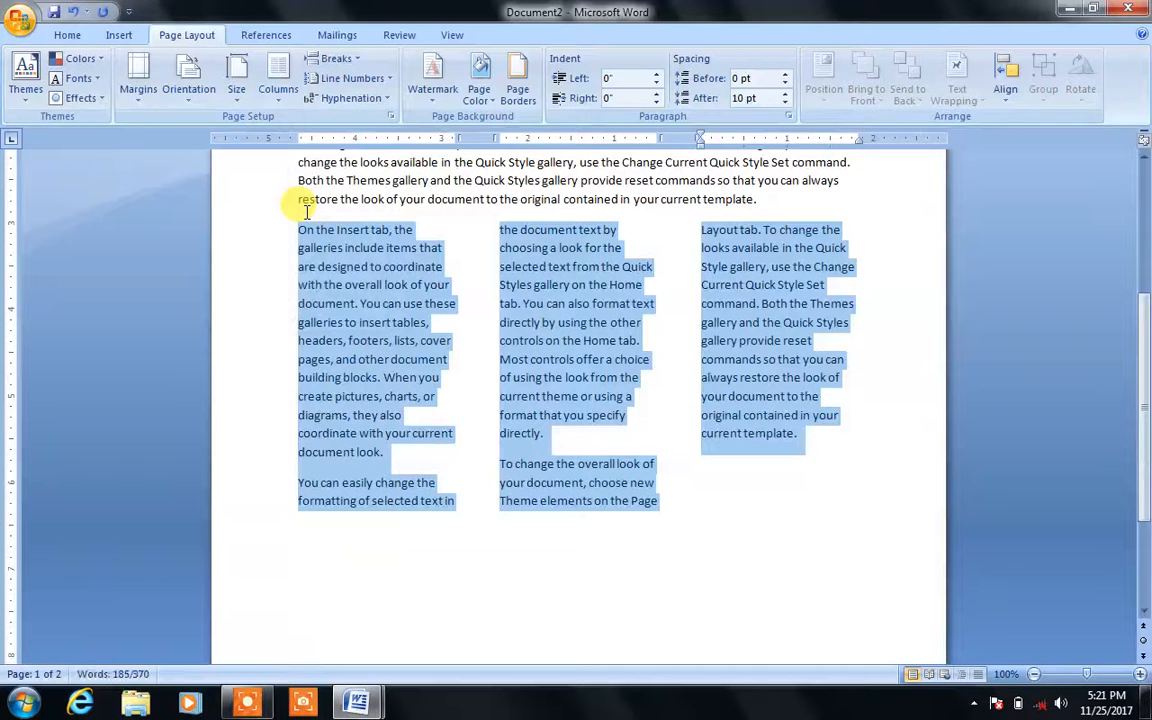
Justify the selected three-column text and deselect it
drag(1139, 319, 1131, 219)
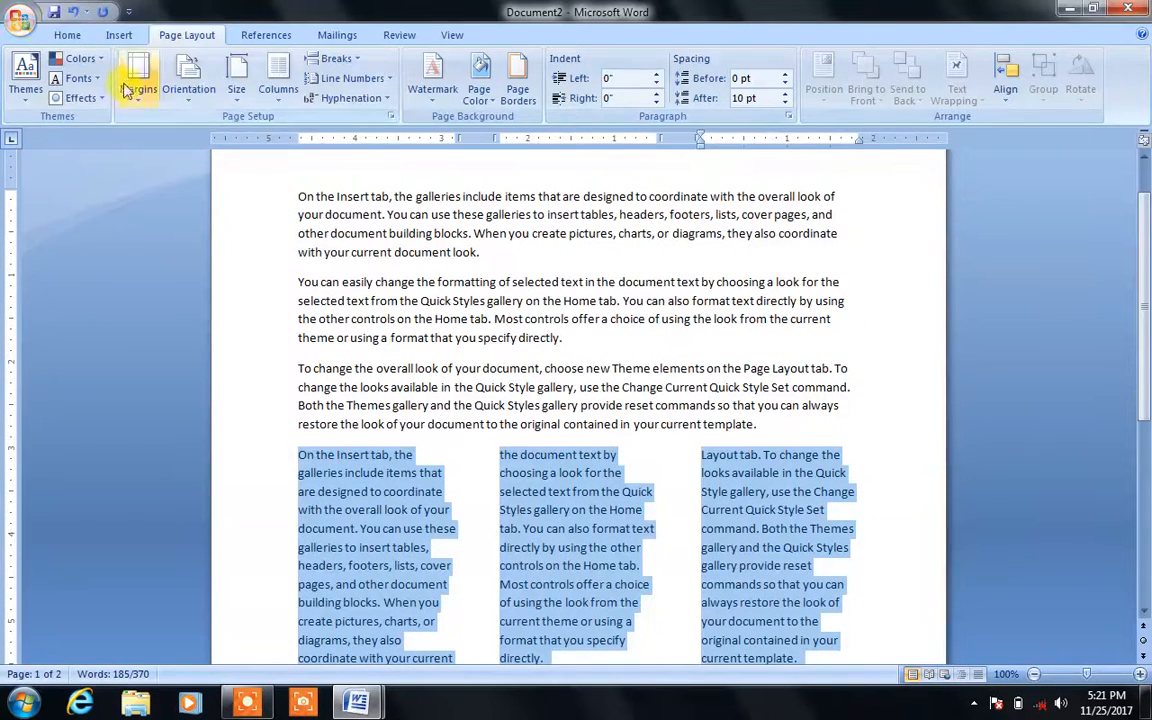
click(68, 34)
click(457, 91)
click(638, 203)
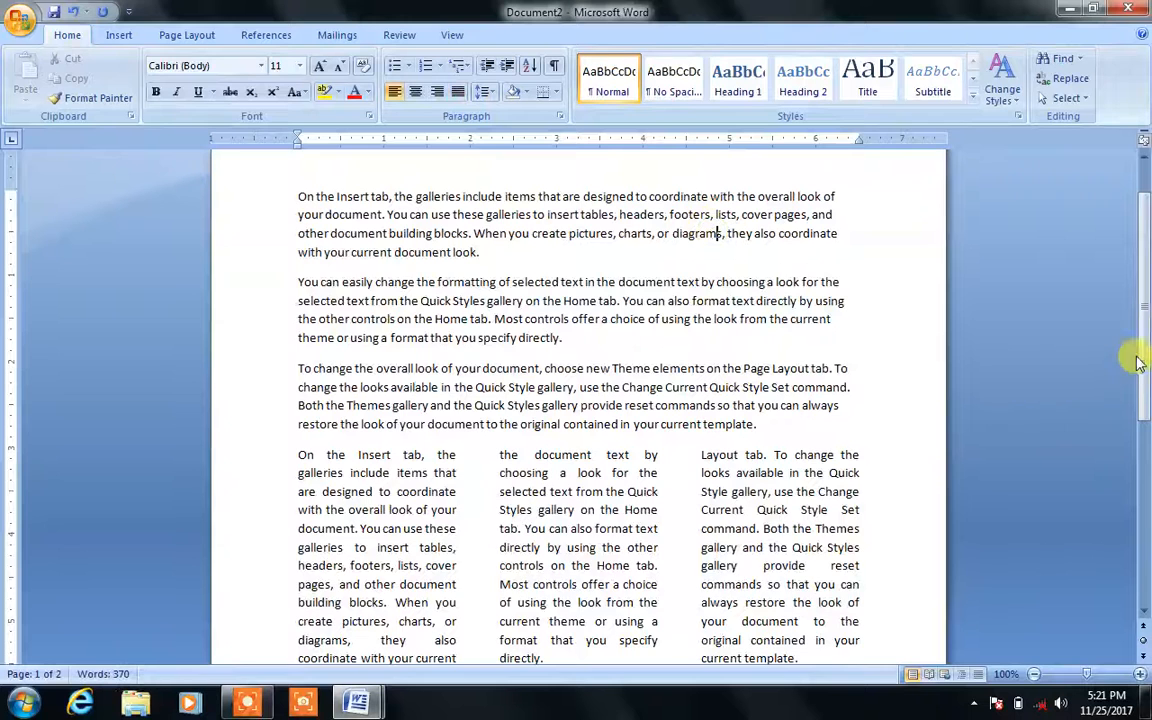
Apply a three-column layout to the empty section below the justified columns
drag(1141, 360, 1141, 398)
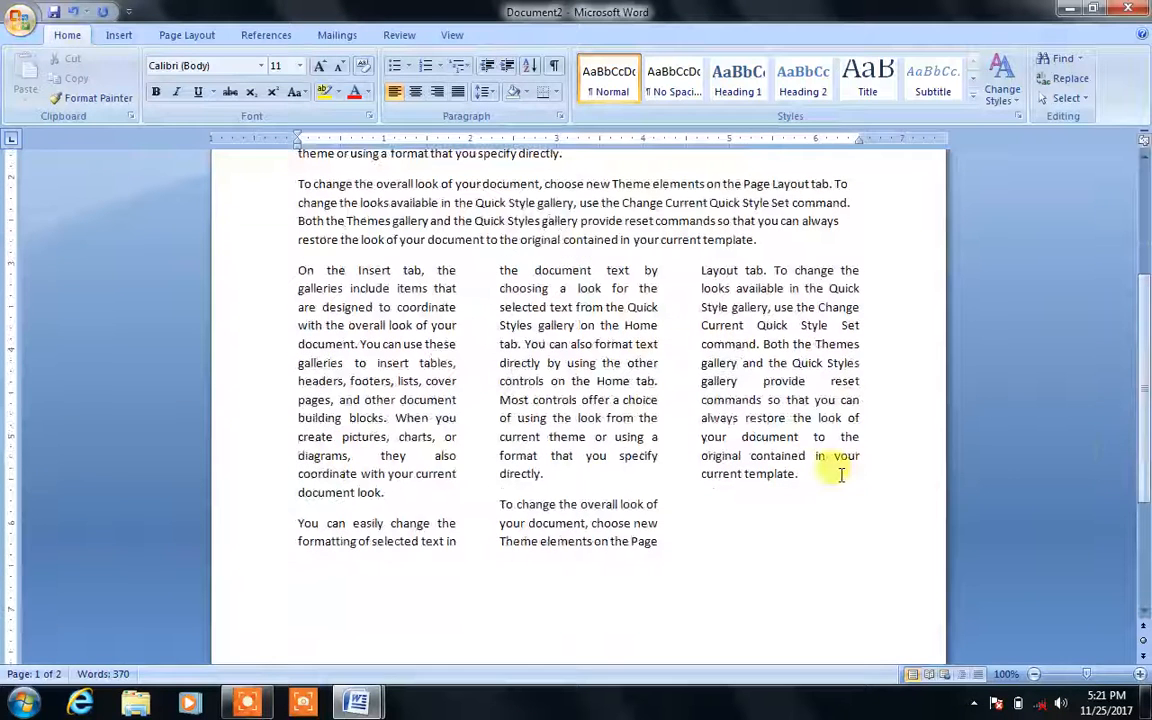
click(640, 605)
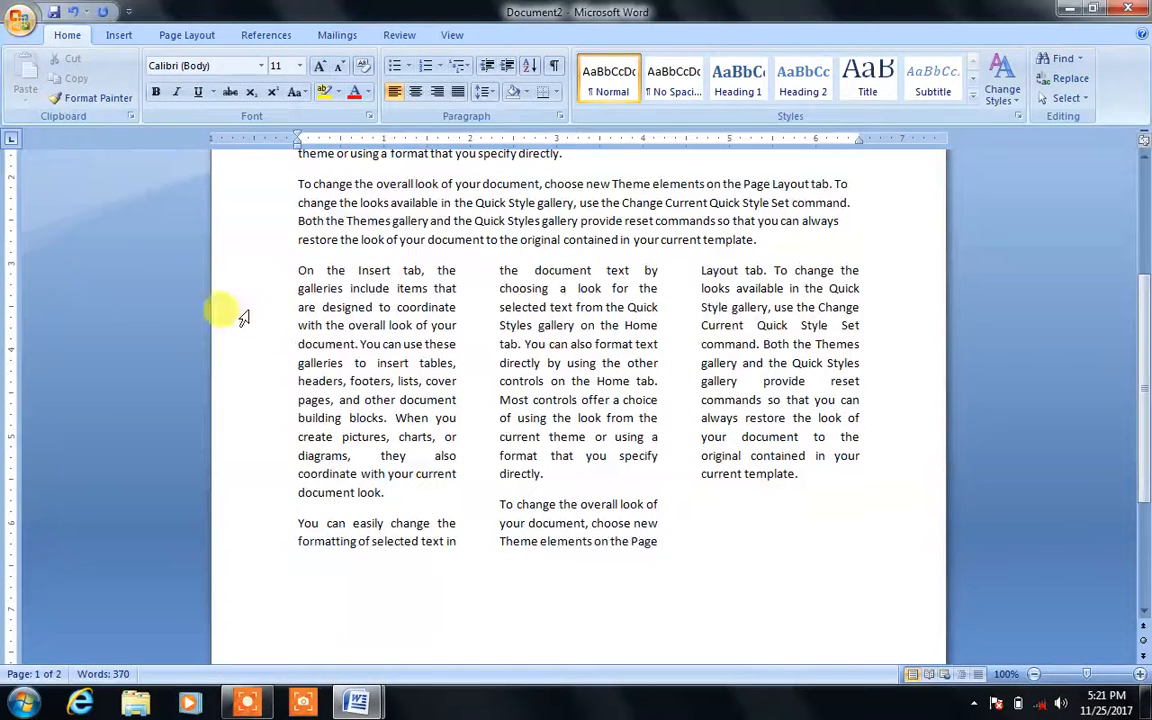
click(188, 37)
click(278, 77)
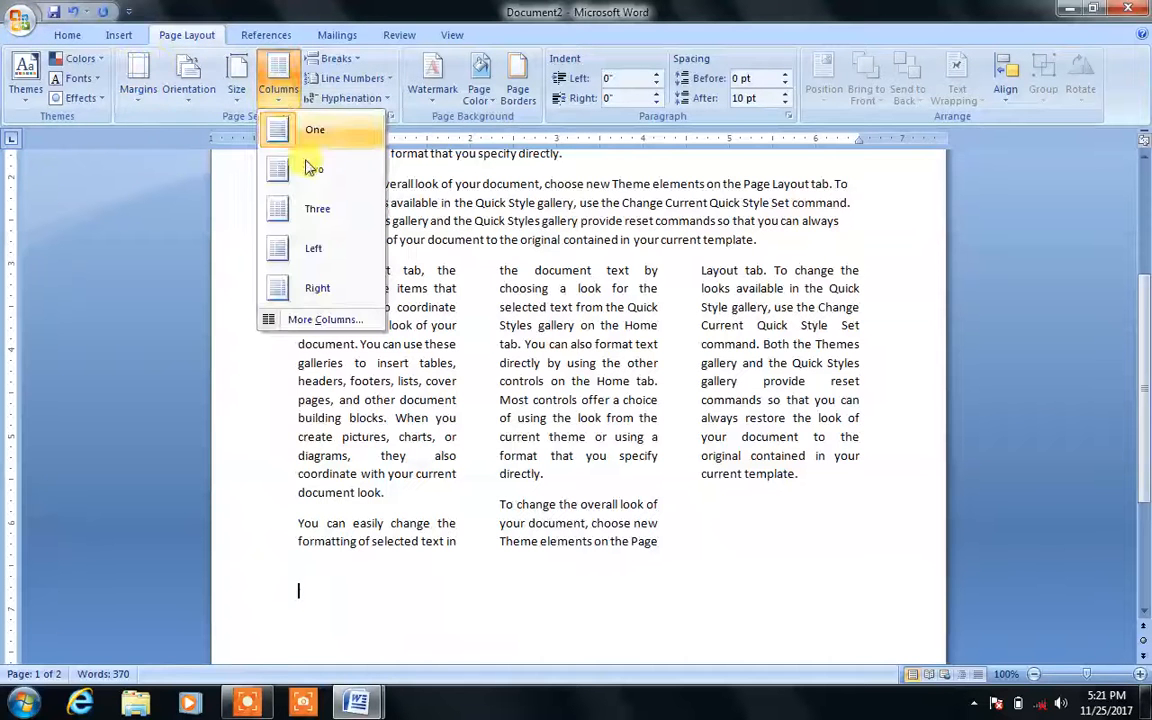
click(316, 208)
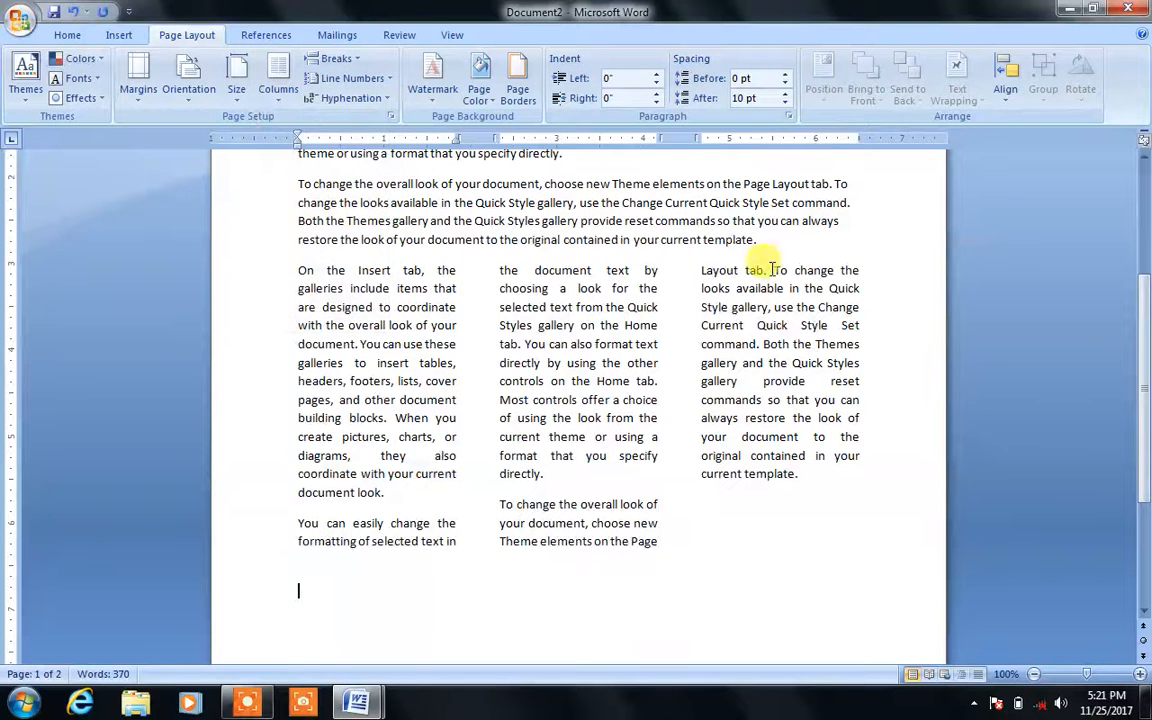
Try three columns on the opening section of full-width paragraphs, and set it back to one column
scroll(1147, 343, up, 5)
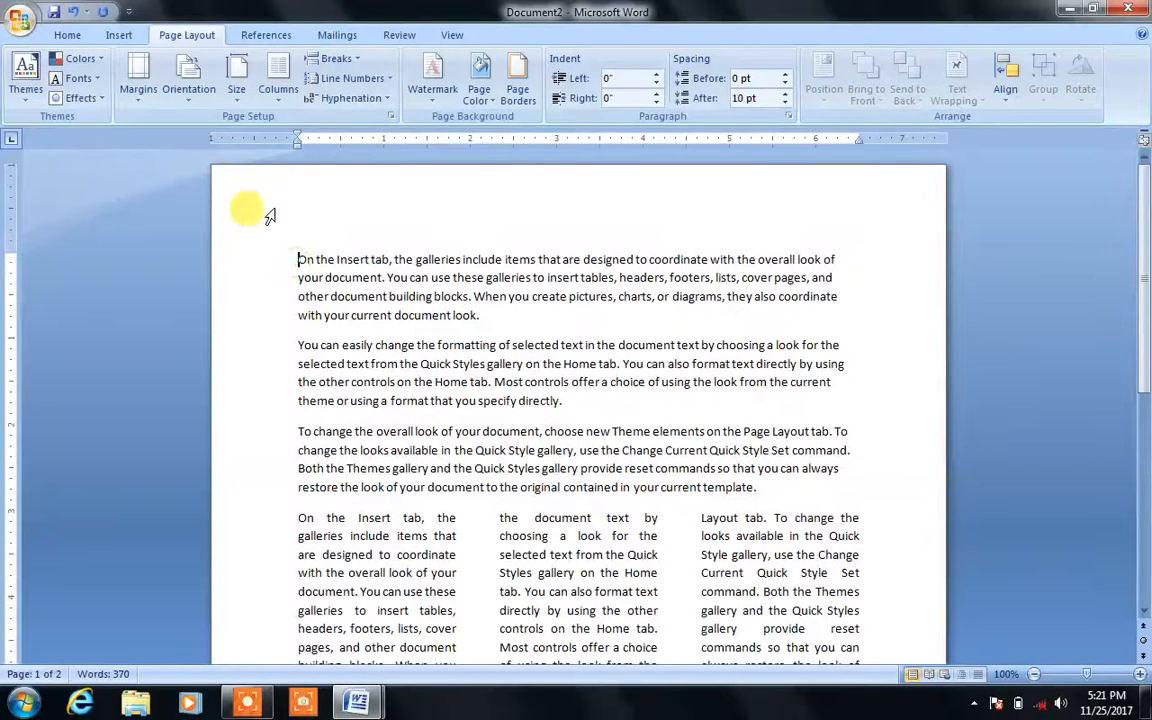
click(276, 80)
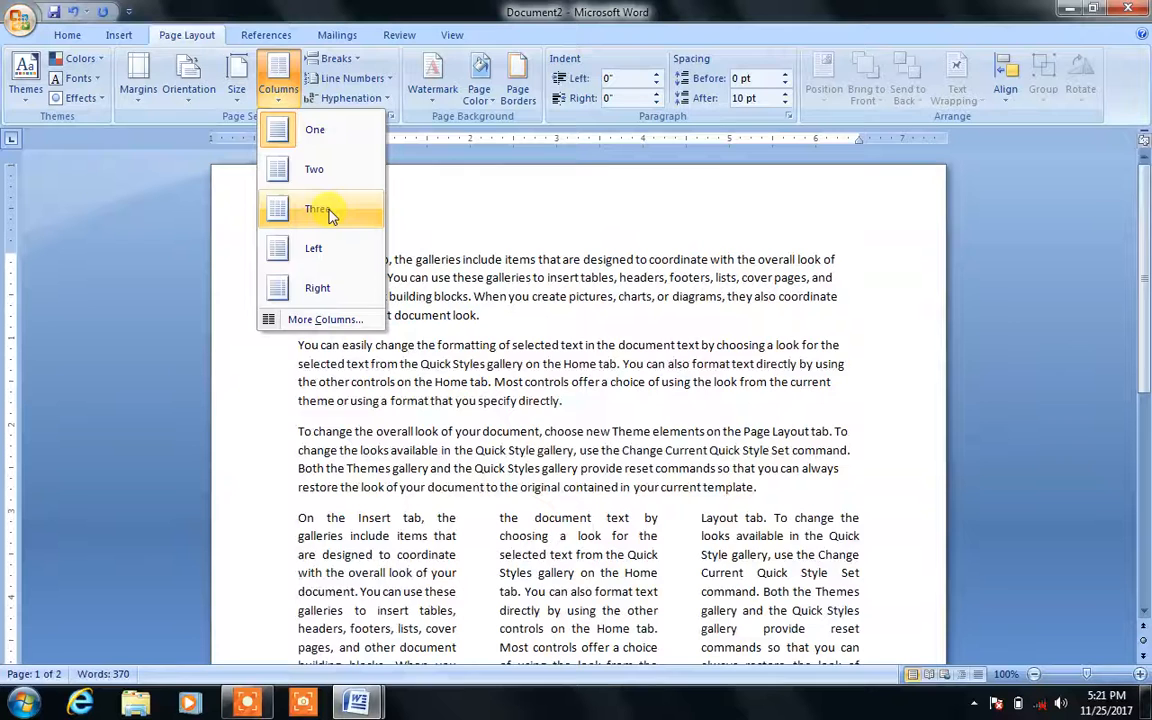
click(320, 208)
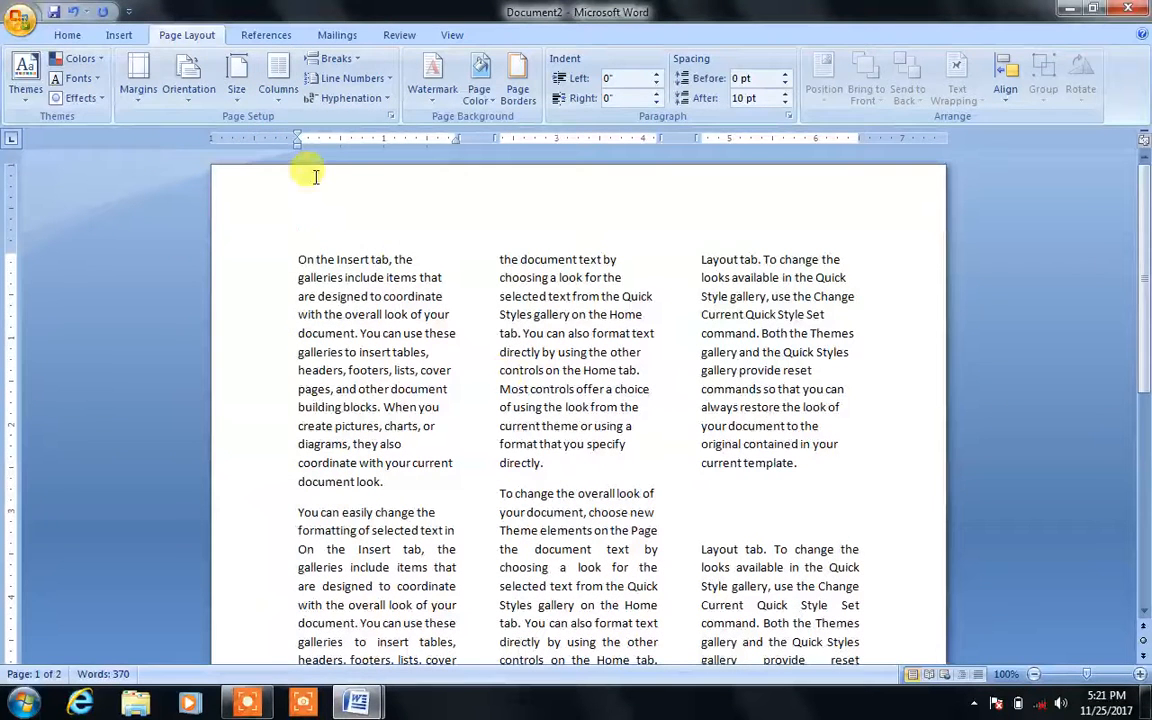
click(277, 104)
click(277, 85)
click(305, 129)
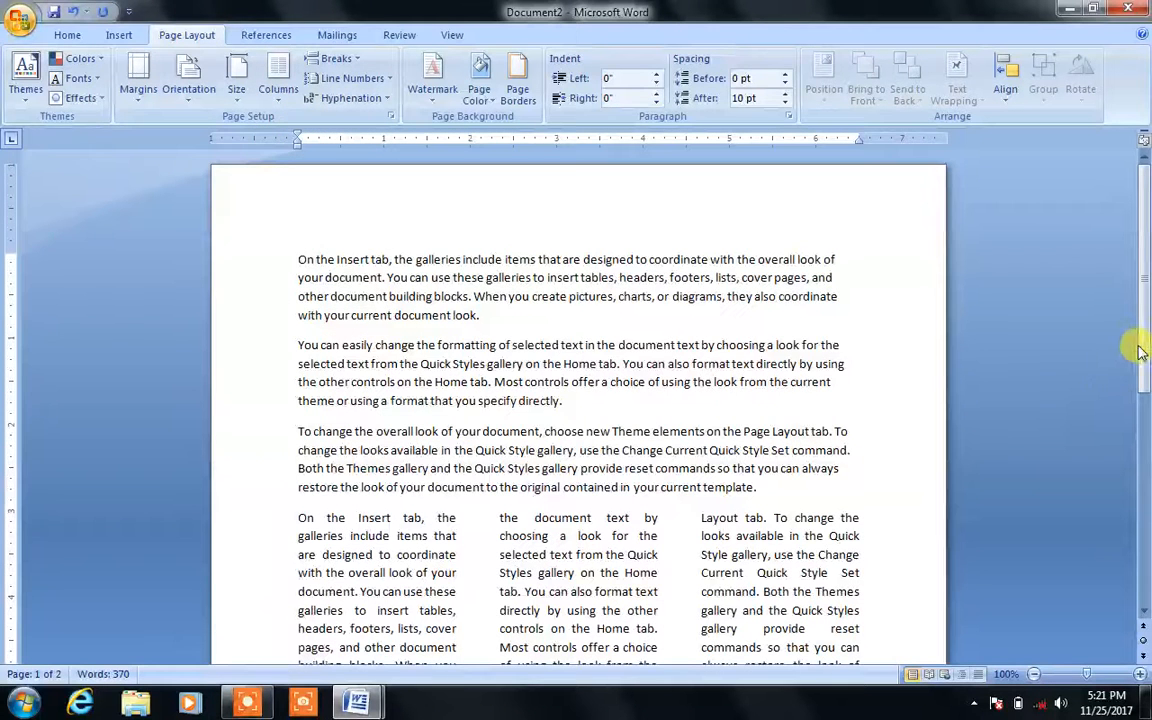
Switch the justified three-column section to one column and back to three columns
drag(1145, 347, 1145, 455)
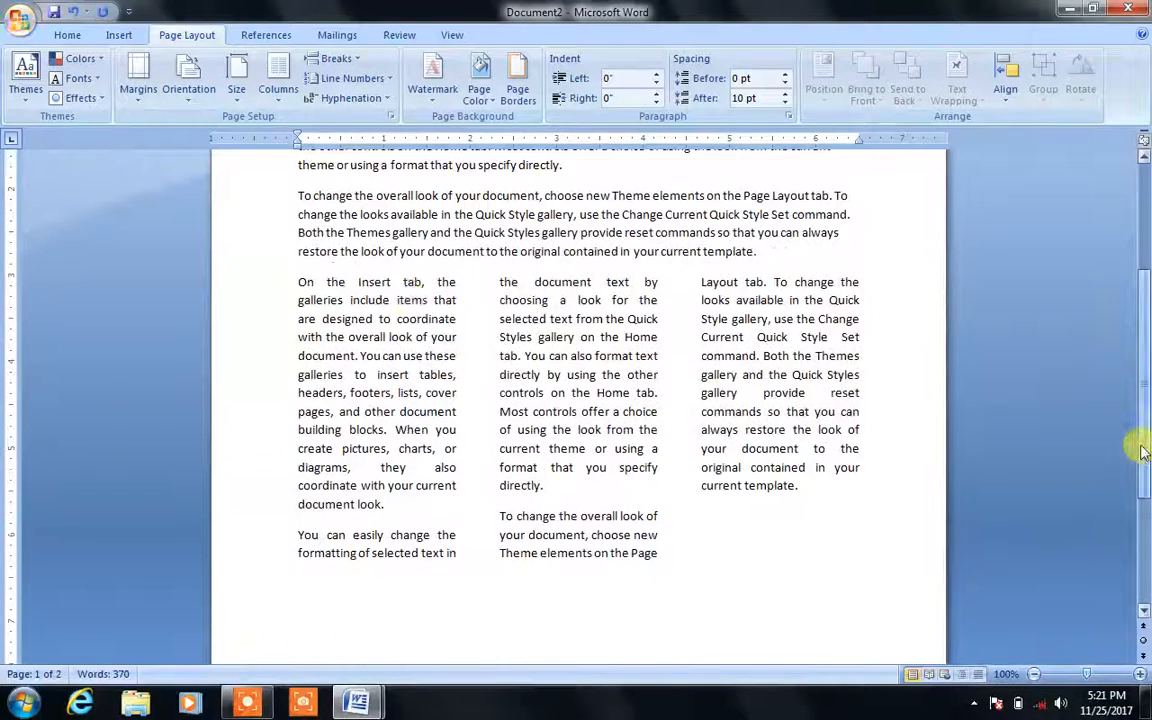
click(297, 293)
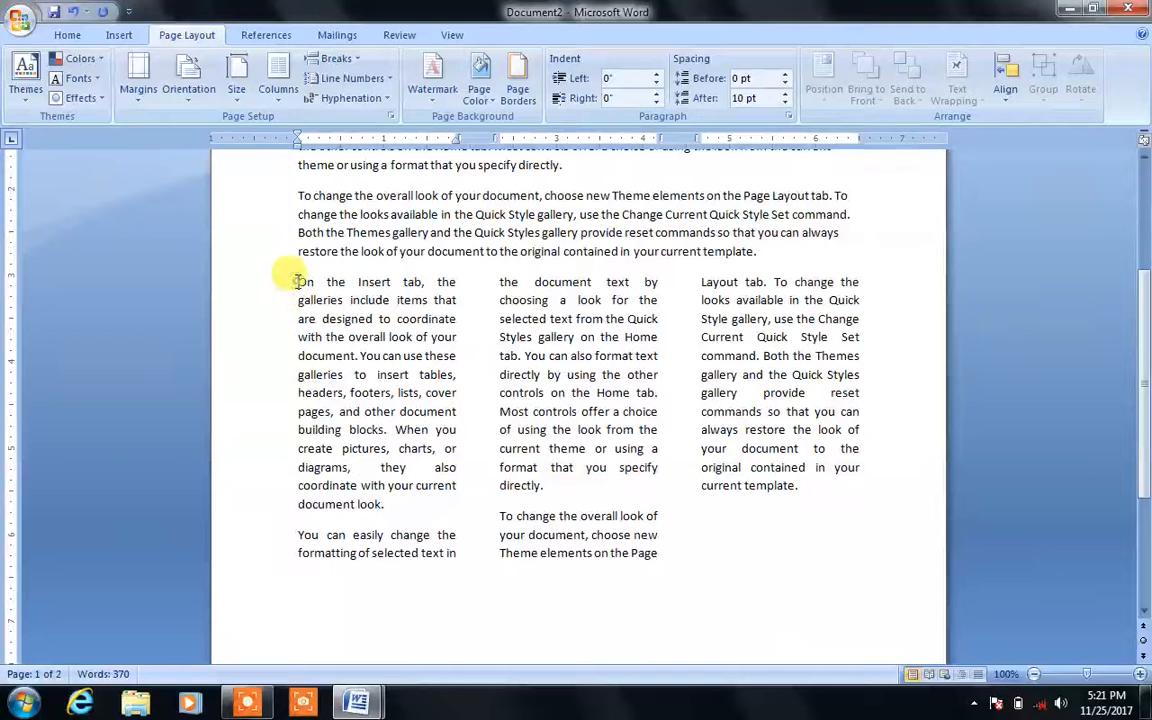
click(277, 80)
click(293, 136)
click(278, 90)
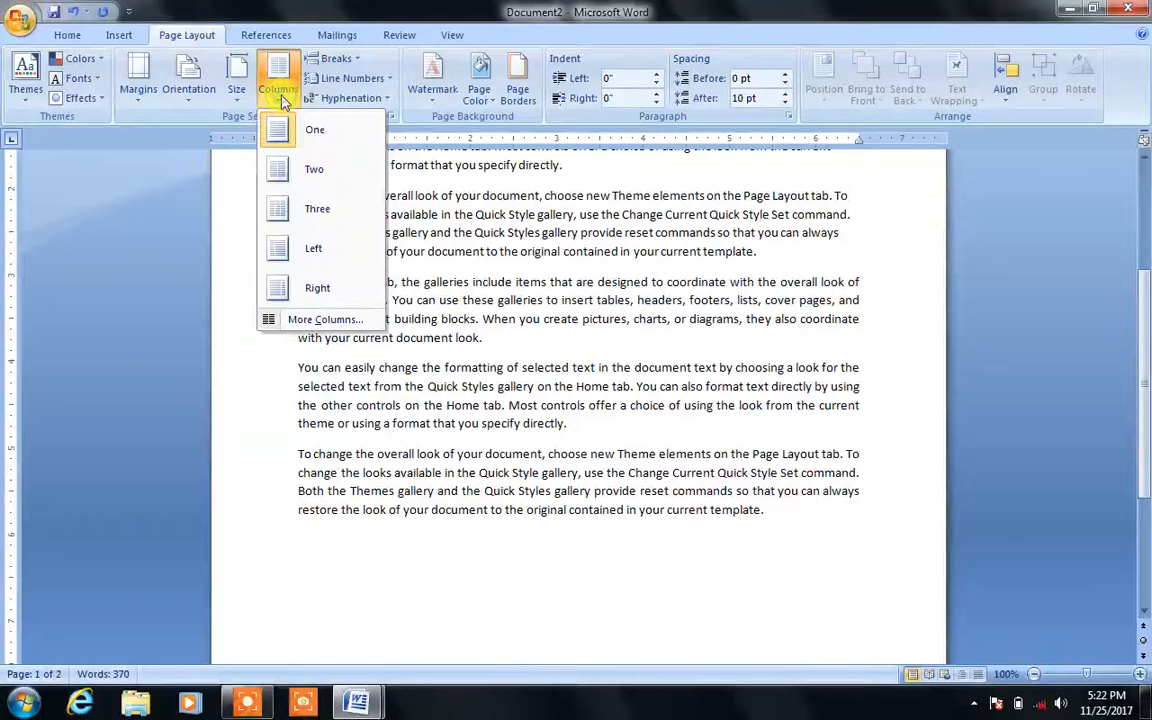
click(314, 210)
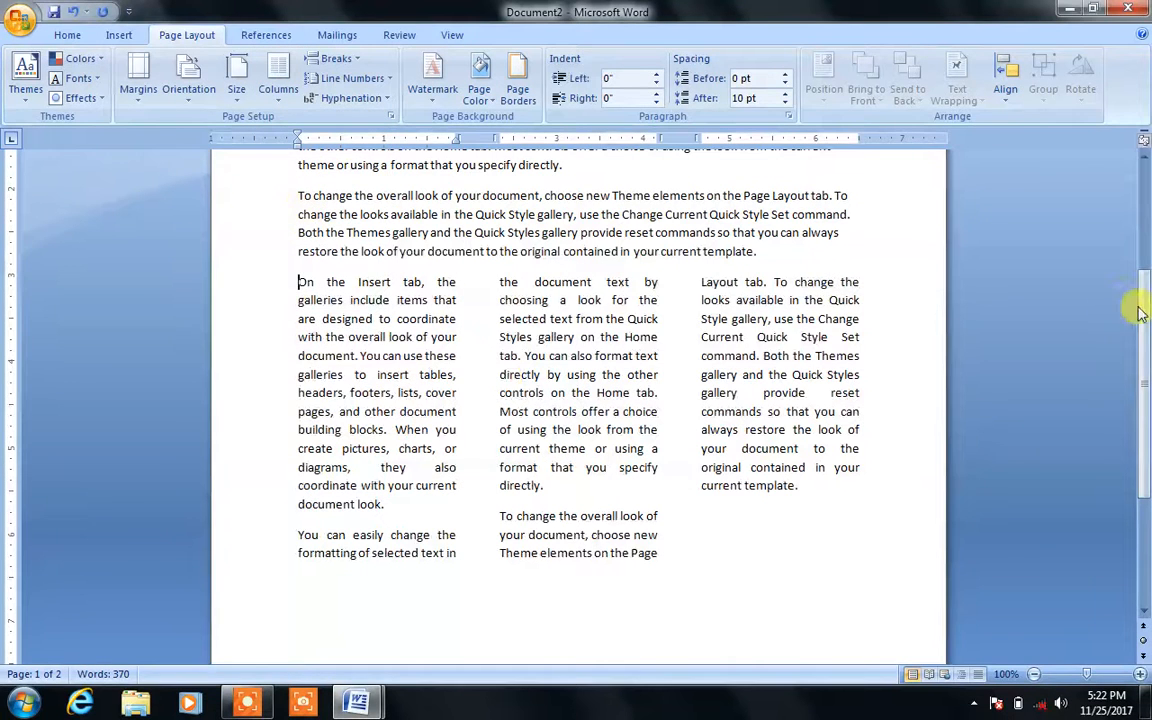
Insert a page break before the second full-width paragraph, which begins "You can easily change the formatting"
drag(1145, 312, 1145, 225)
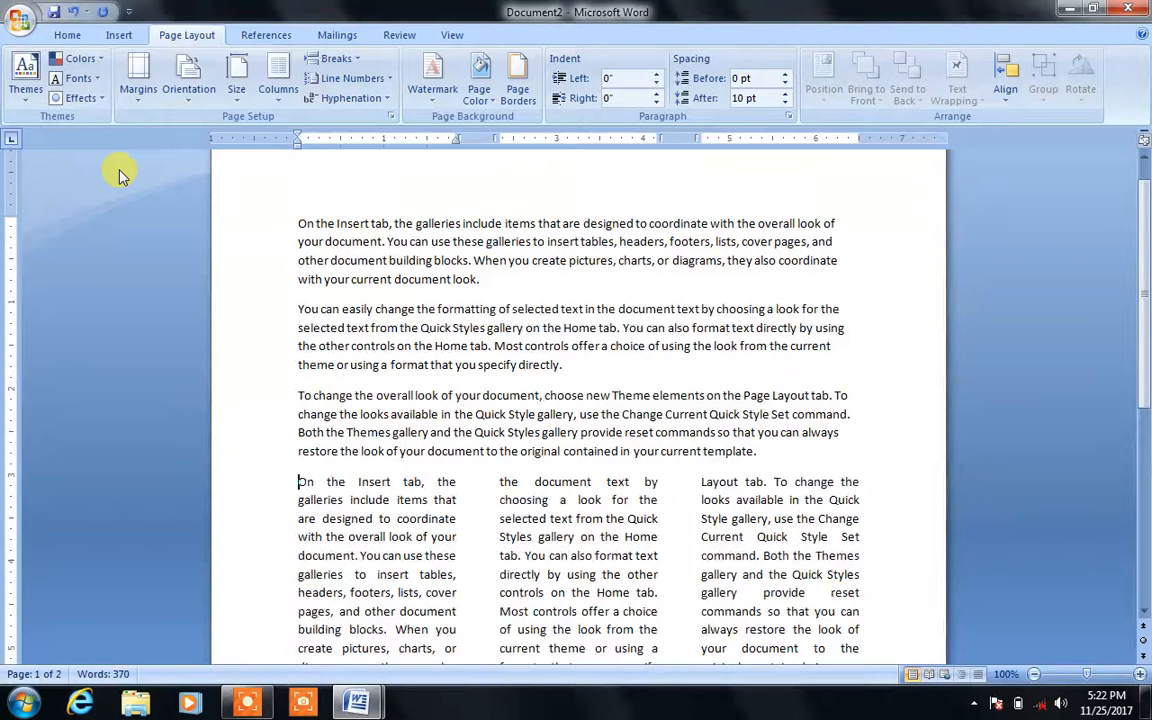
click(340, 60)
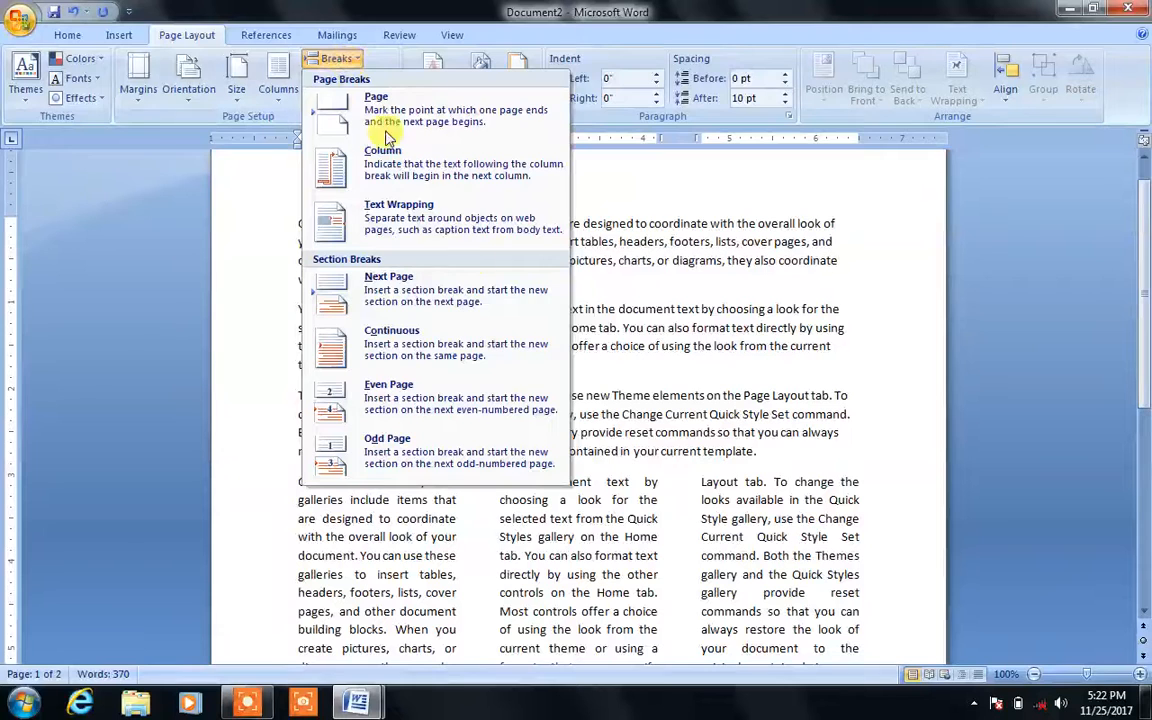
click(688, 343)
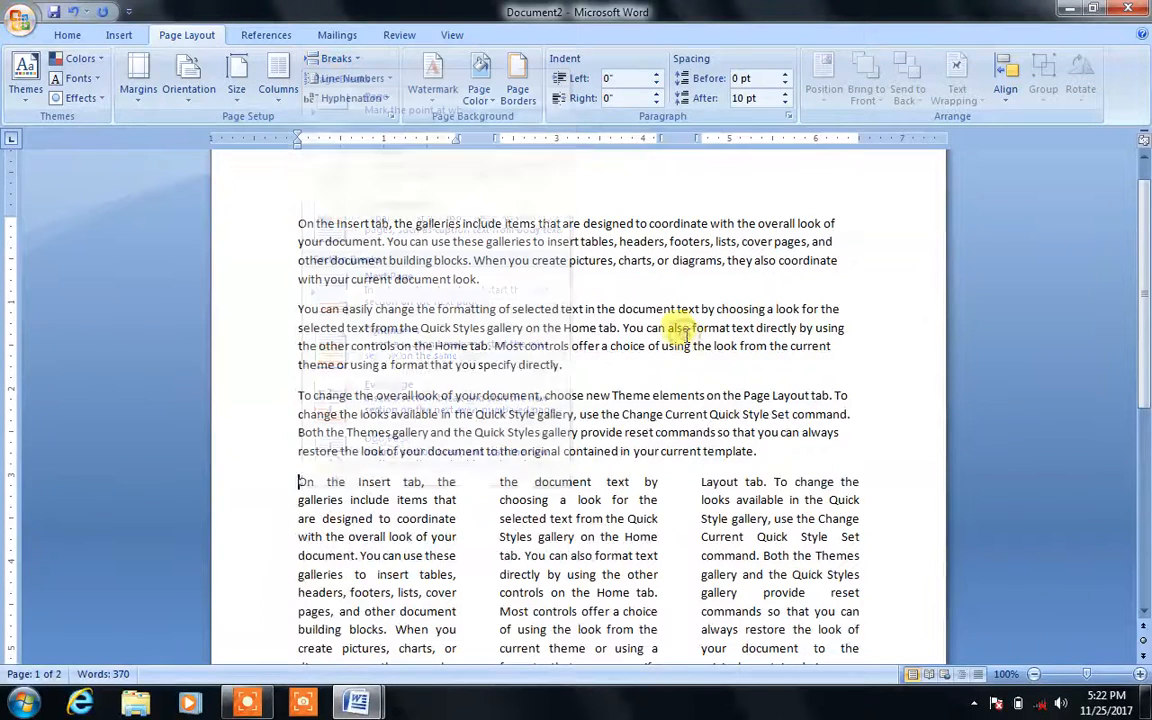
drag(1147, 318, 1146, 356)
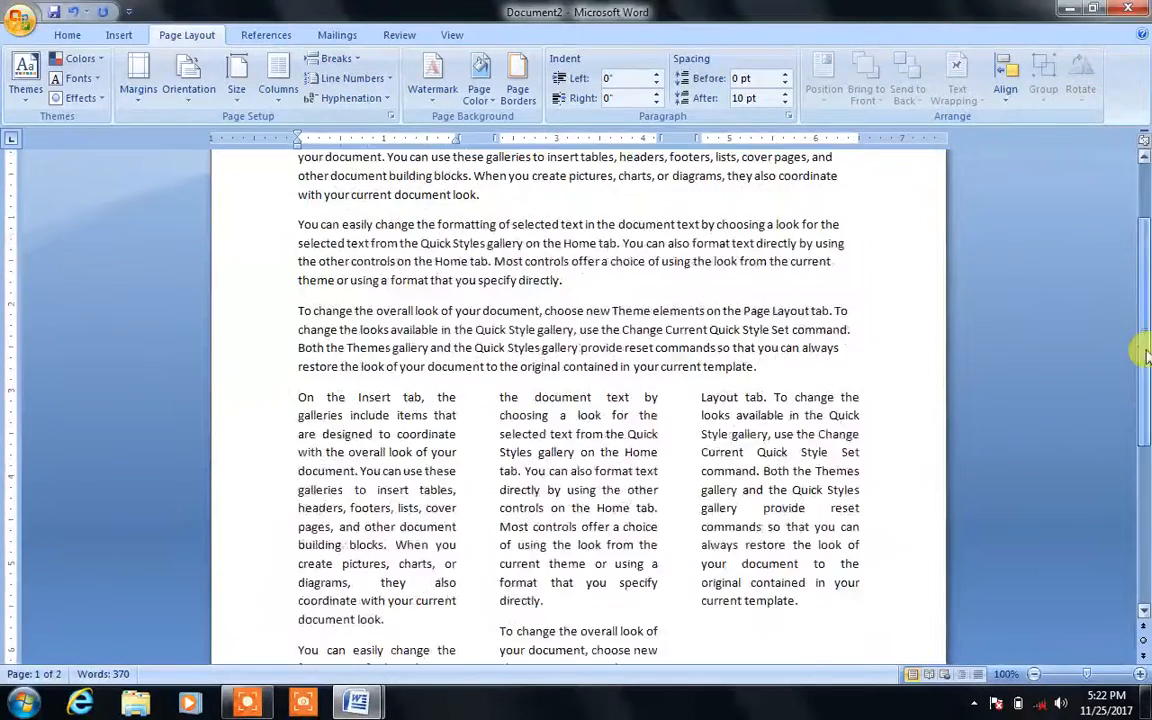
click(291, 224)
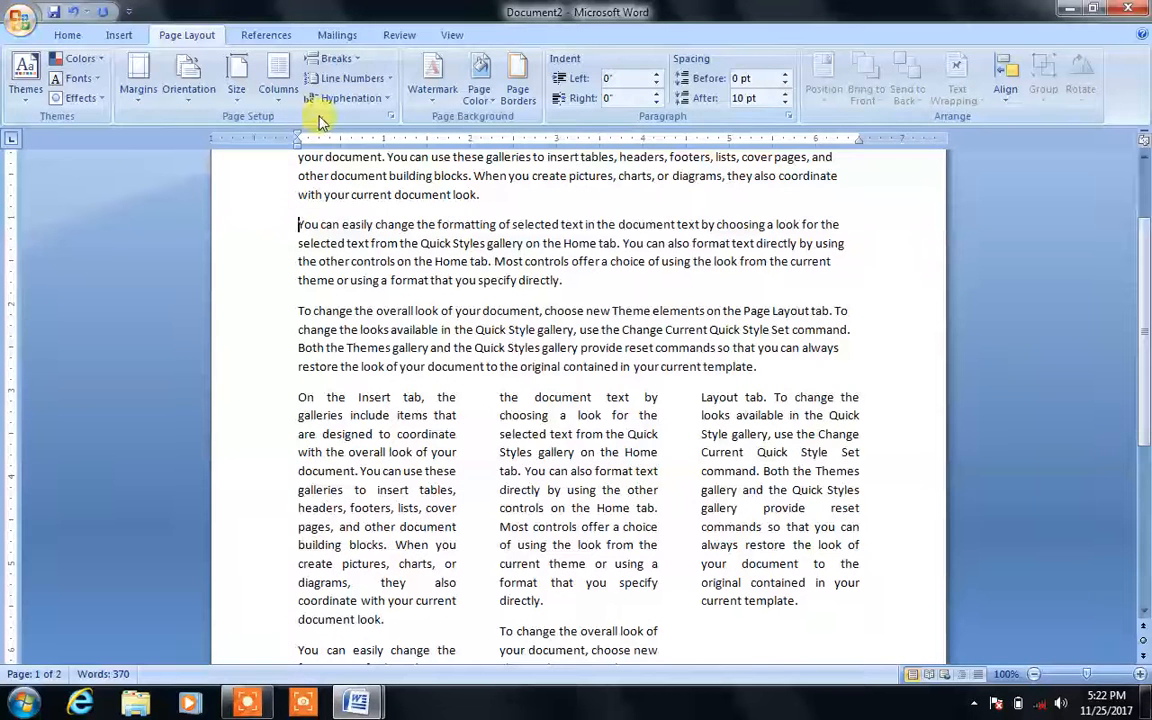
click(119, 38)
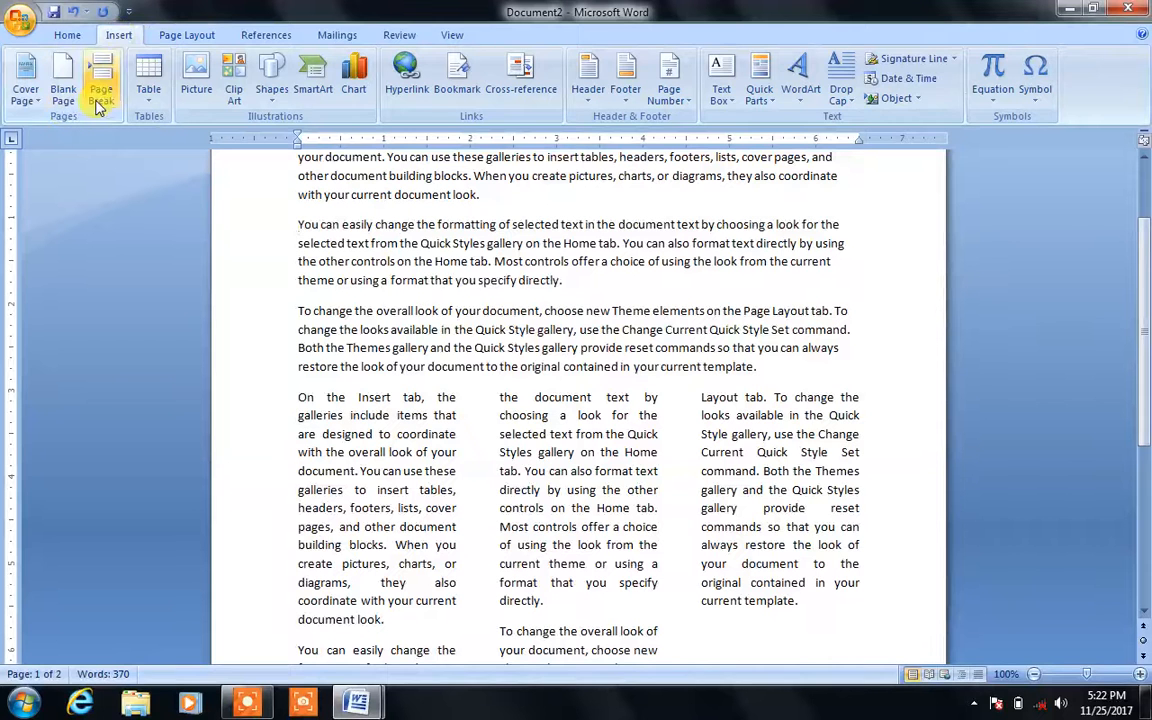
click(186, 34)
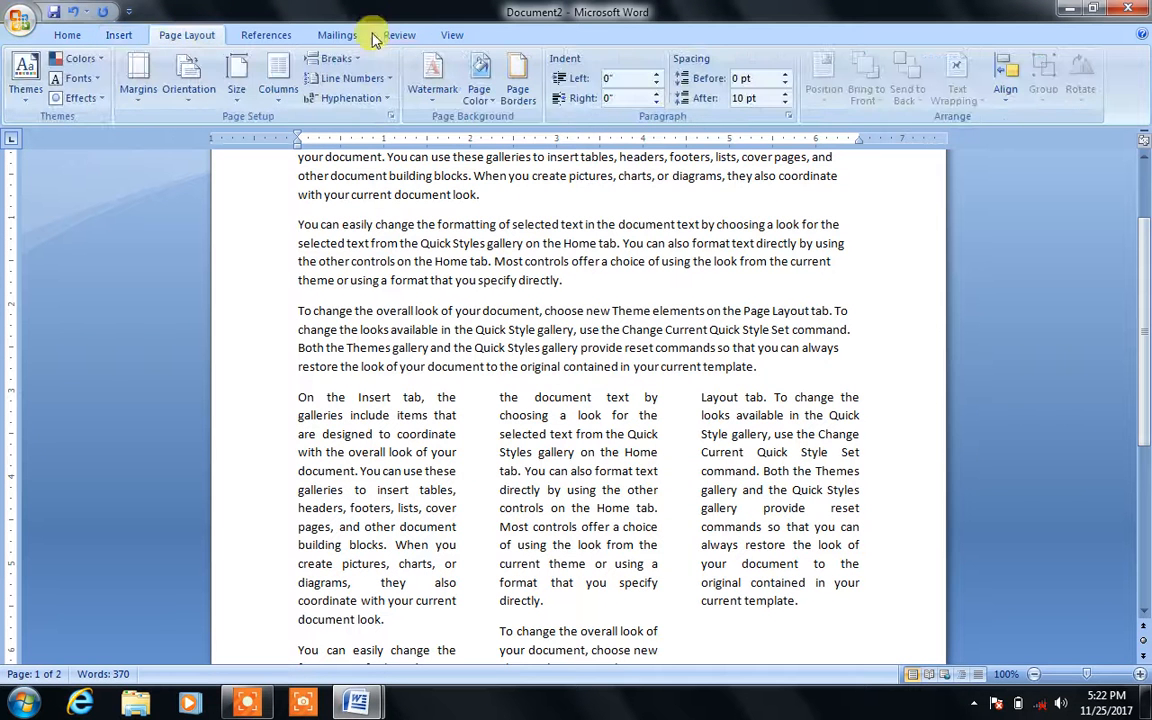
click(333, 58)
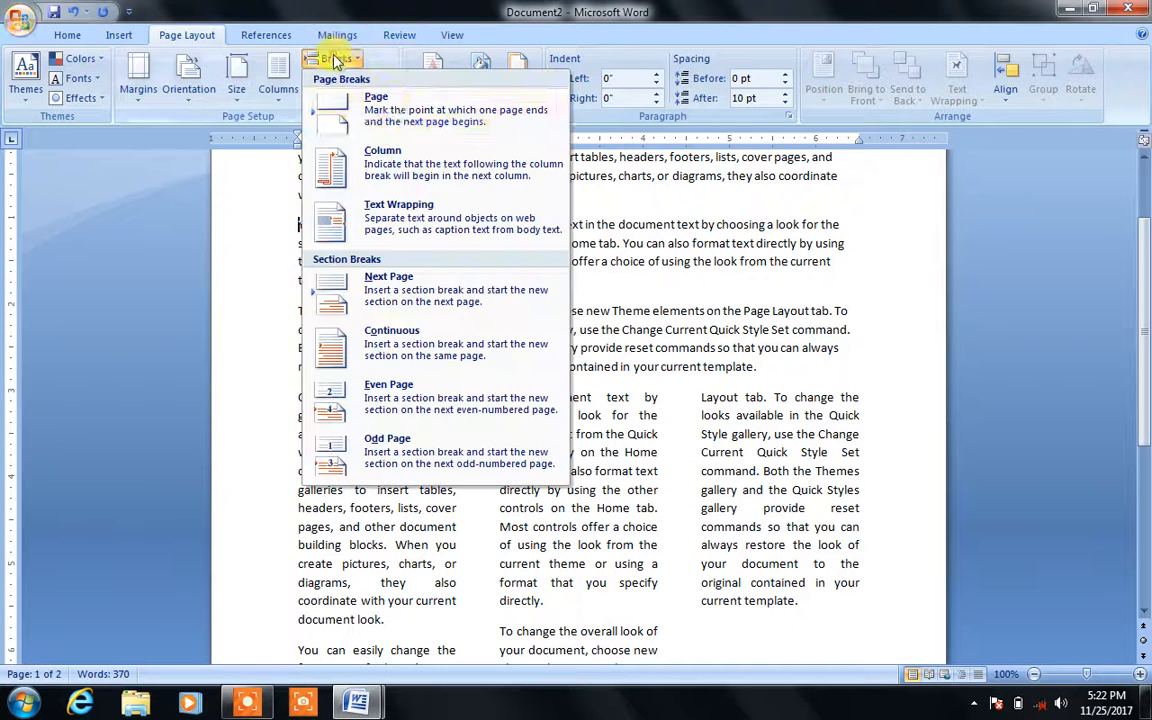
click(397, 116)
Try a column break before the "To change the overall look" paragraph in the middle column, and undo it
drag(1144, 320, 1131, 411)
click(752, 550)
click(500, 620)
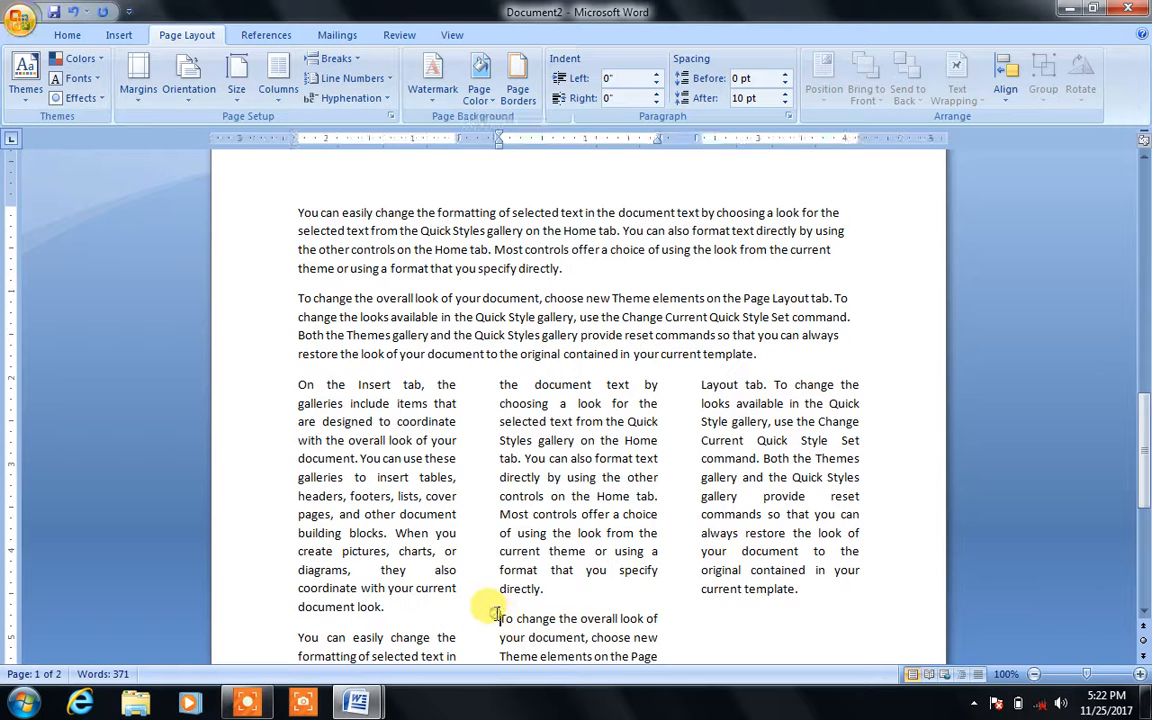
click(338, 62)
click(348, 150)
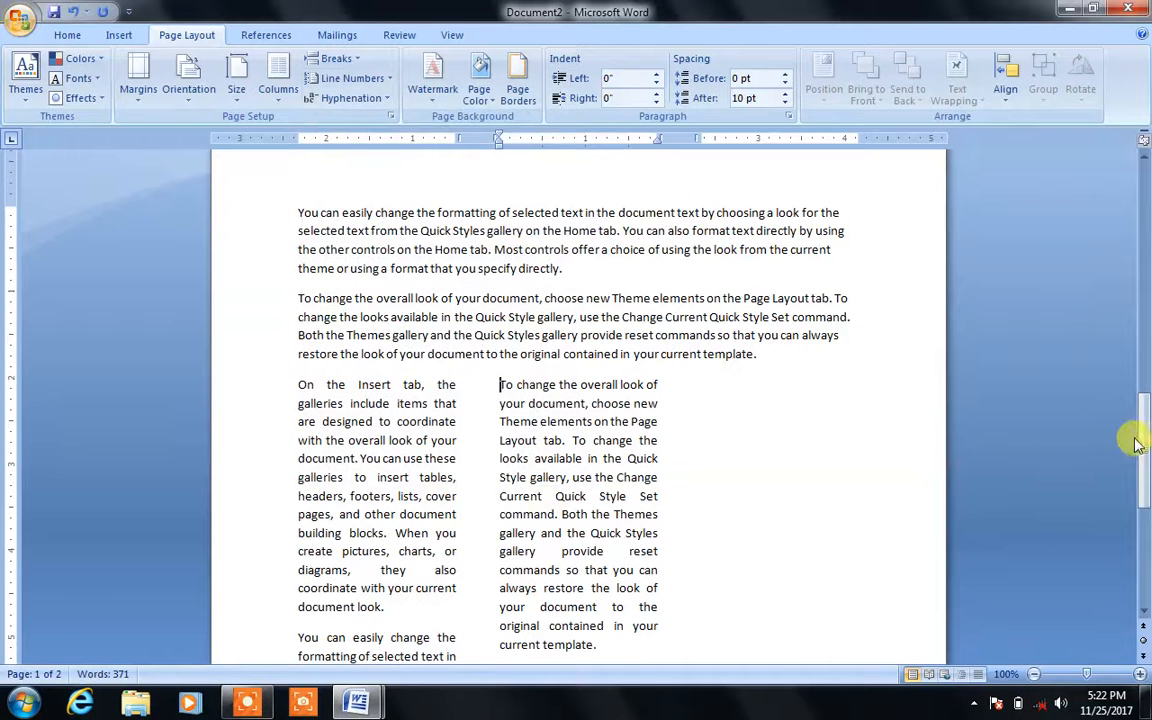
drag(1144, 444, 1146, 475)
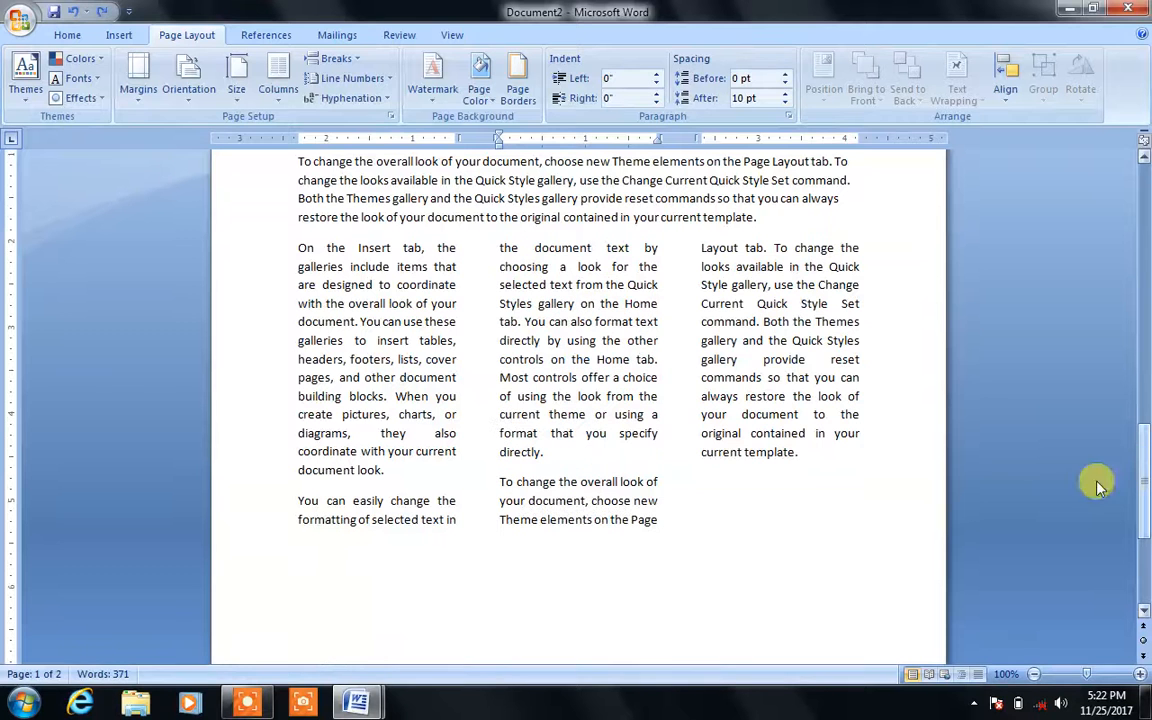
Delete all the text in the third column and place the cursor before the columned "To change the overall look" paragraph
click(290, 500)
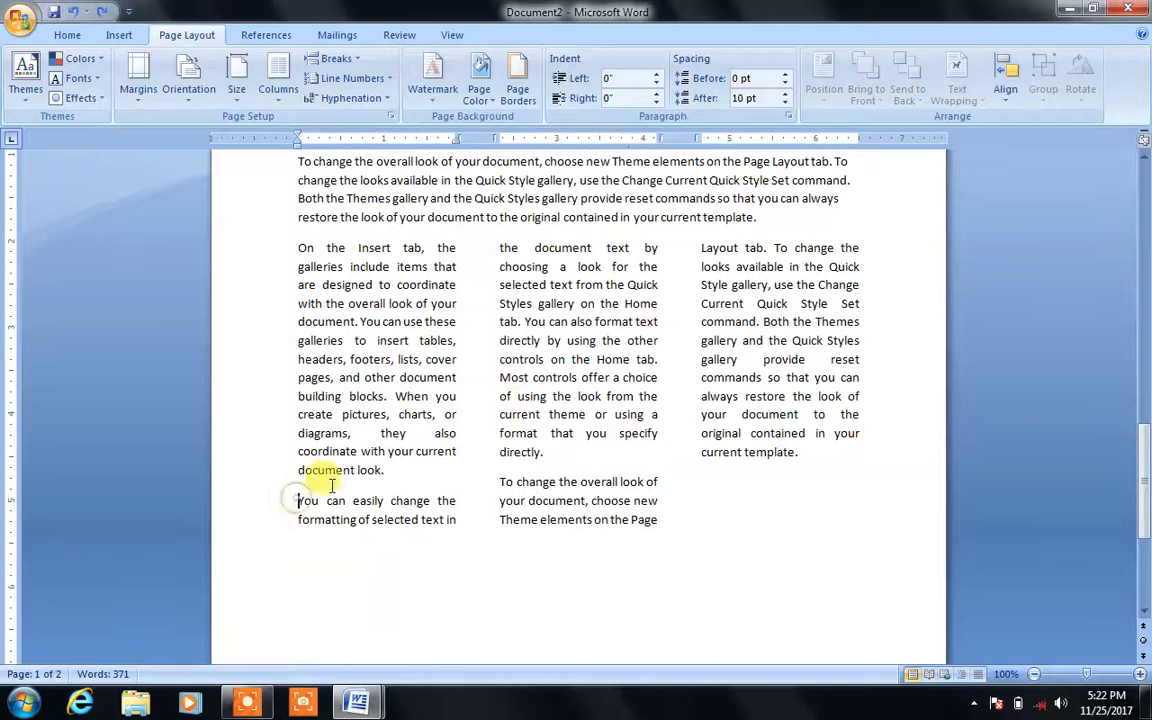
drag(703, 243, 874, 481)
key(Delete)
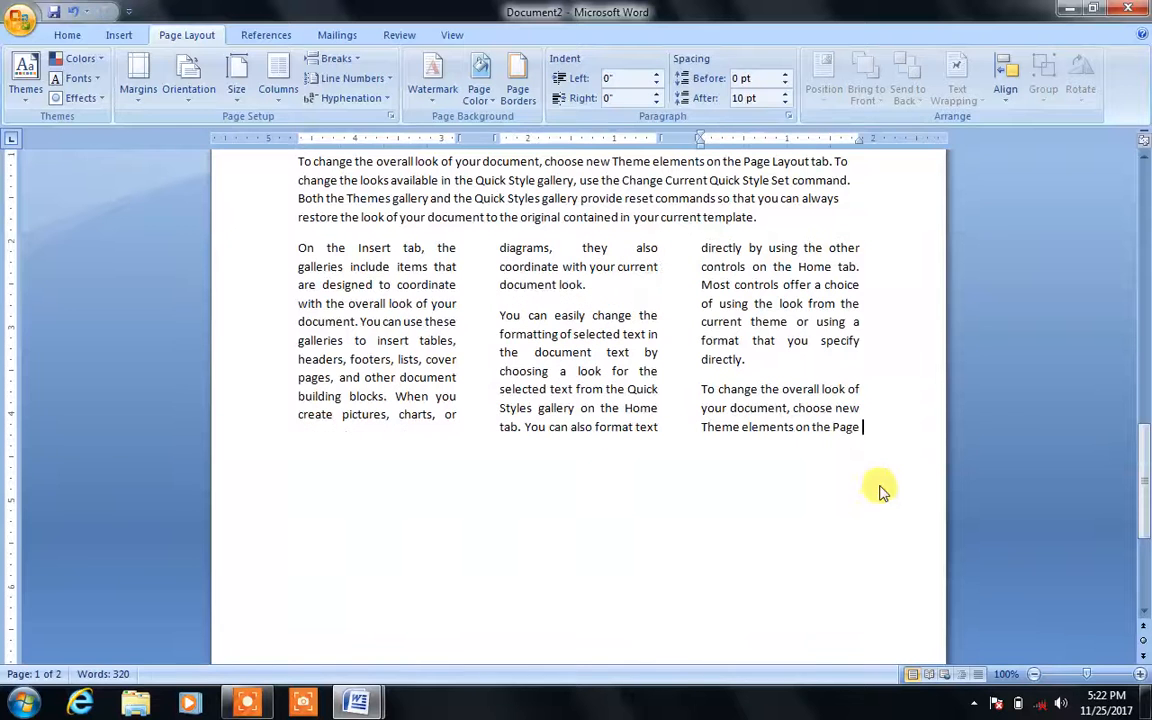
click(702, 389)
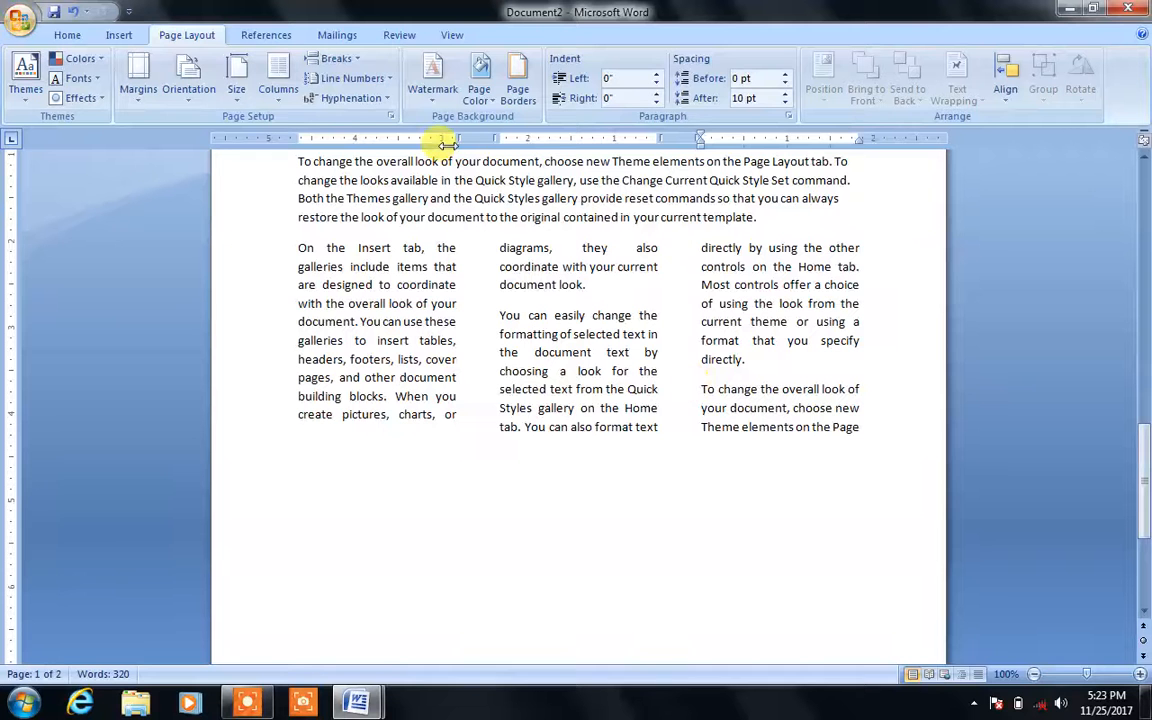
Insert a column break before the sentence beginning "Most controls offer a choice" in the three-column section
click(704, 284)
click(348, 58)
click(350, 158)
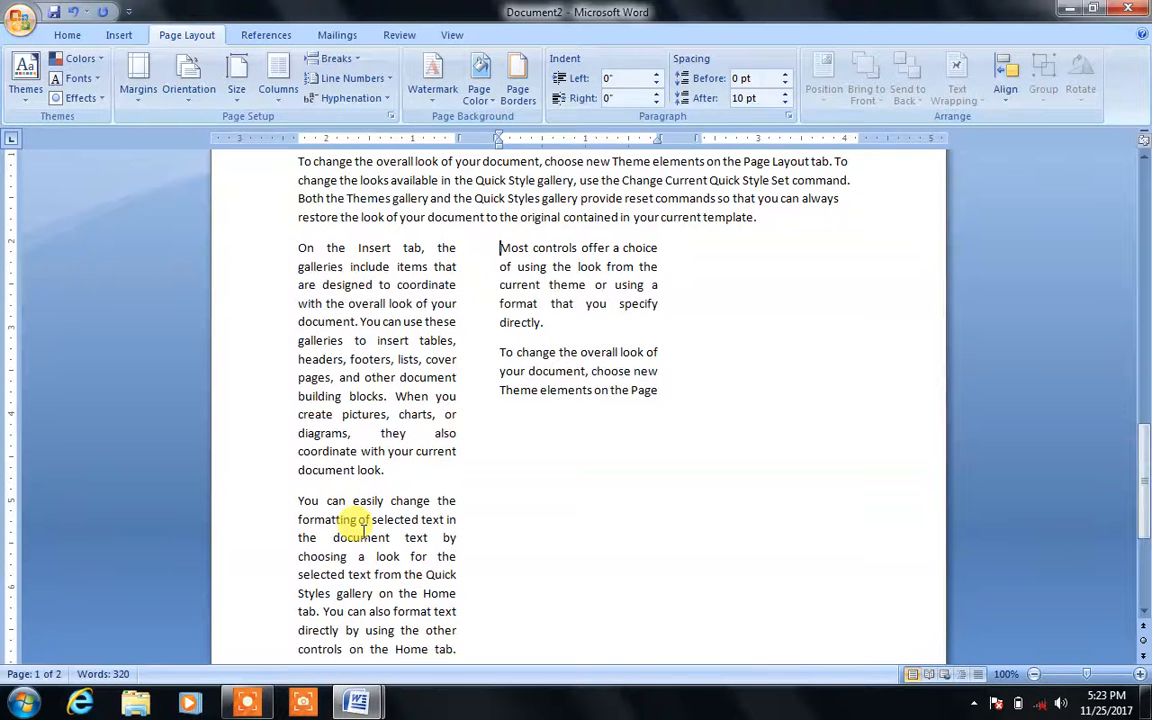
Replace all the document's text with sample paragraphs generated by =RAND()
key(ctrl+a)
text(=)
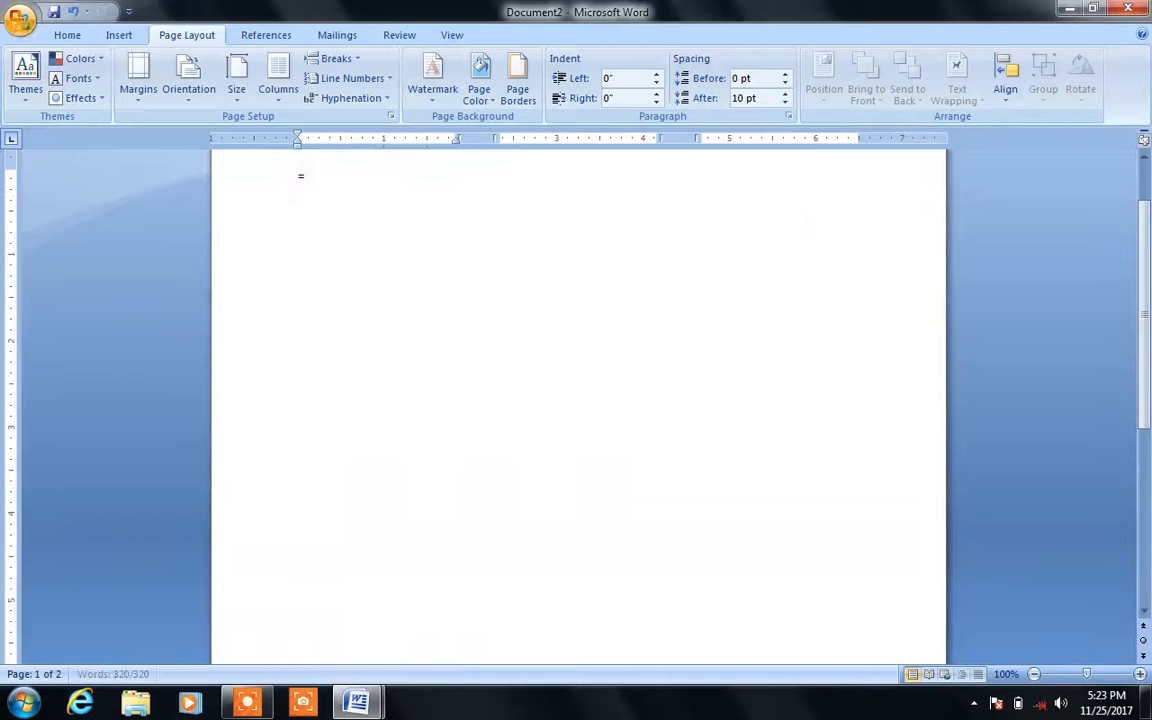
text(RAND())
key(Return)
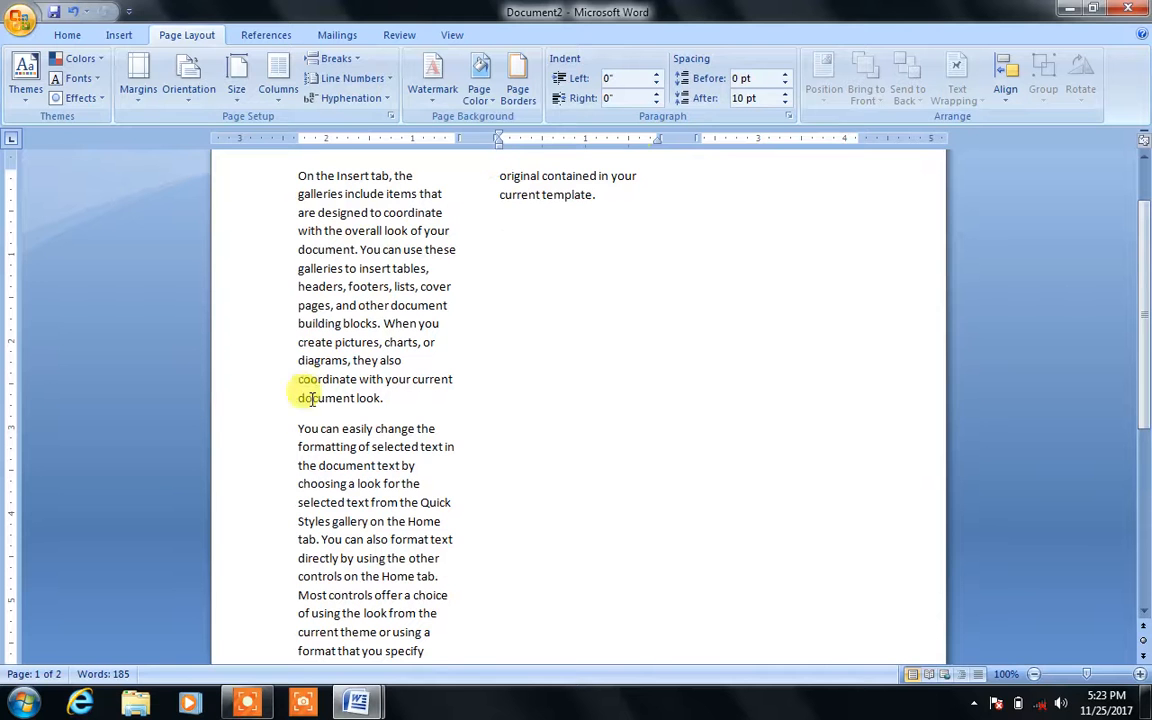
Insert column breaks before the "You can easily change" and "To change the overall look" paragraphs so each paragraph starts its own column
click(287, 427)
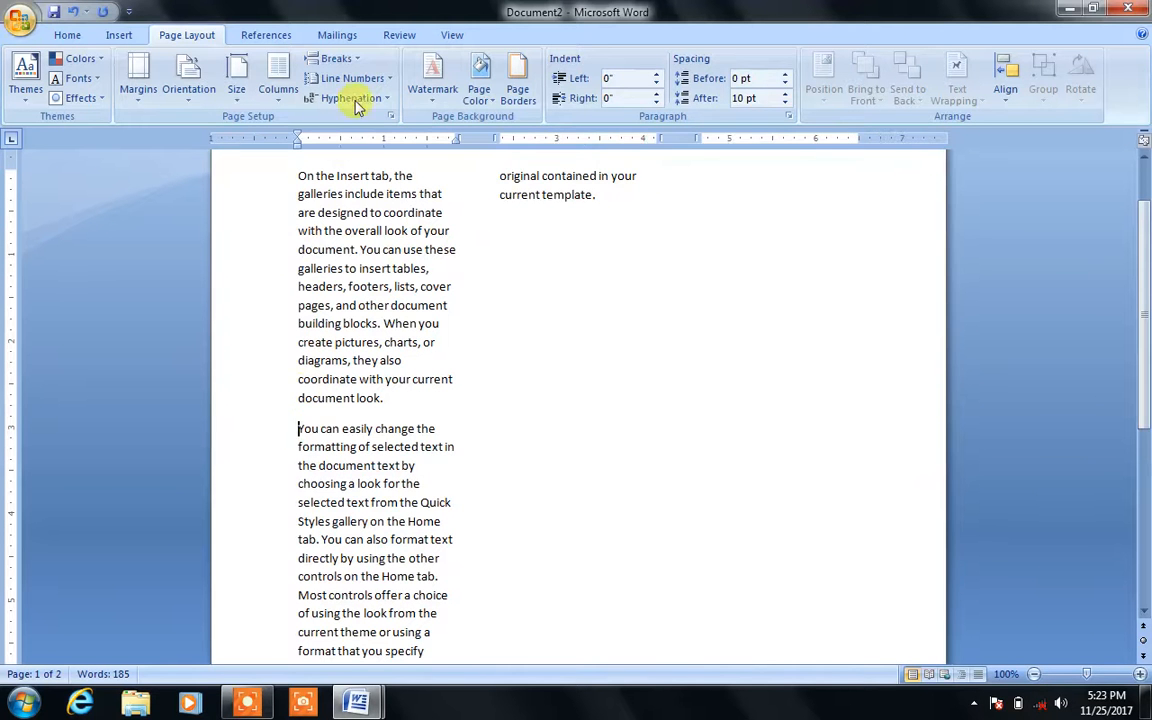
click(334, 58)
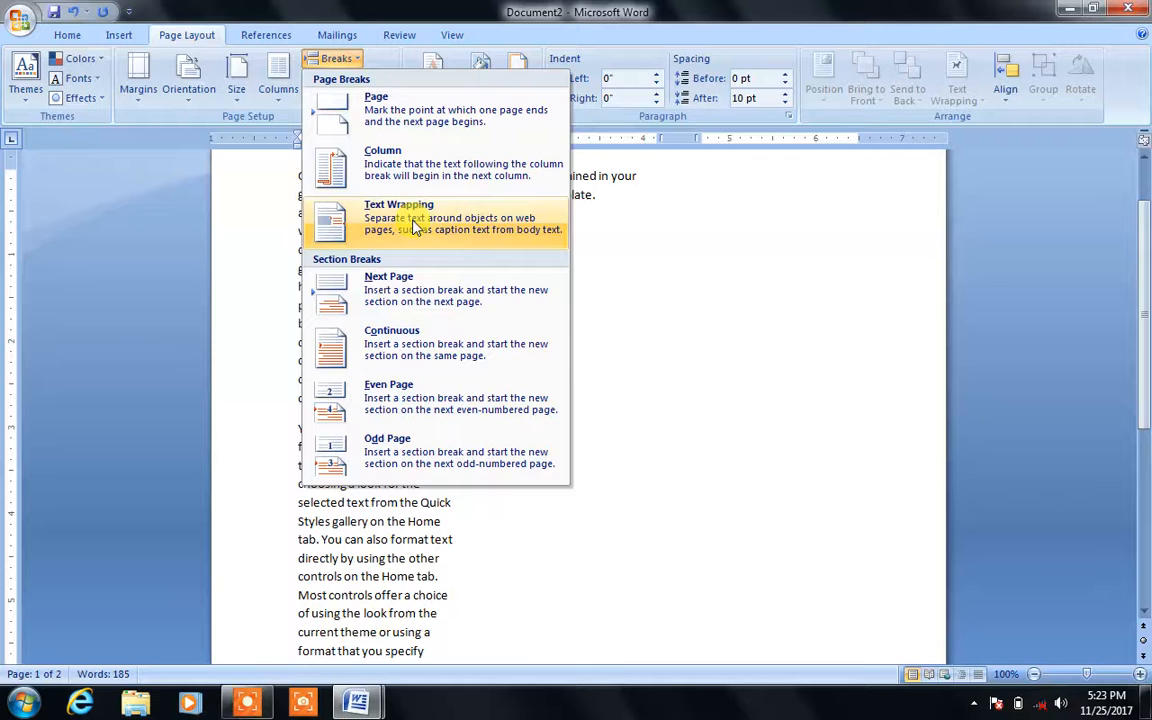
click(411, 176)
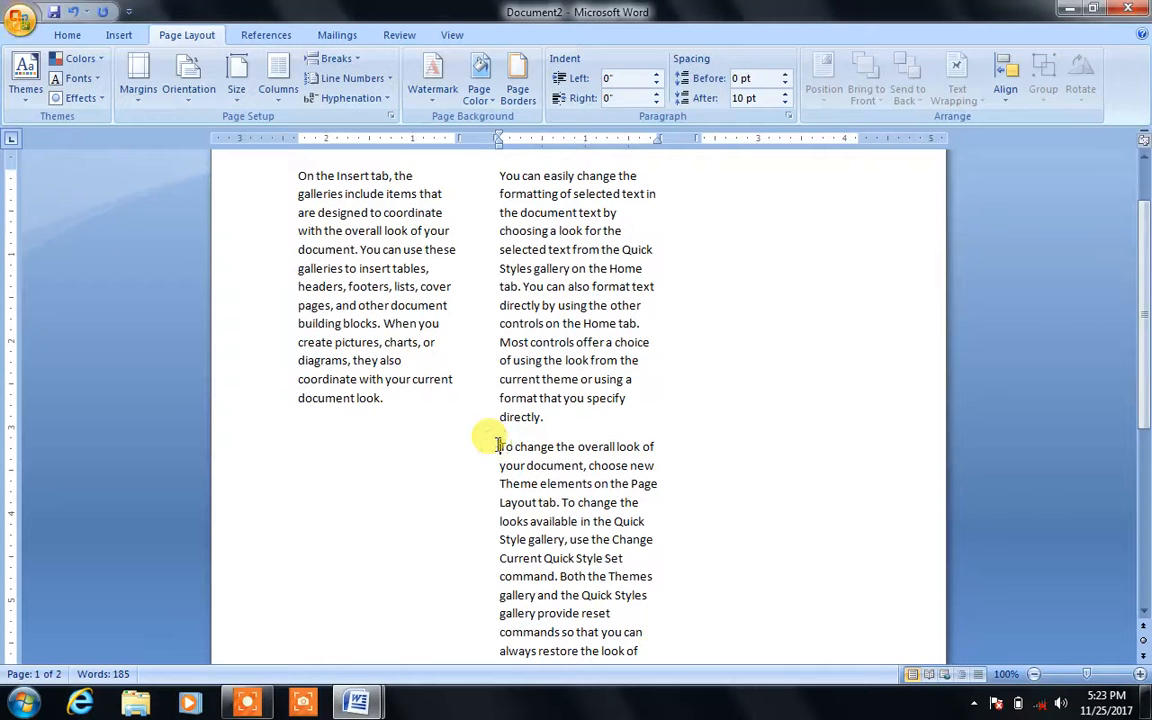
key(ctrl+shift+Return)
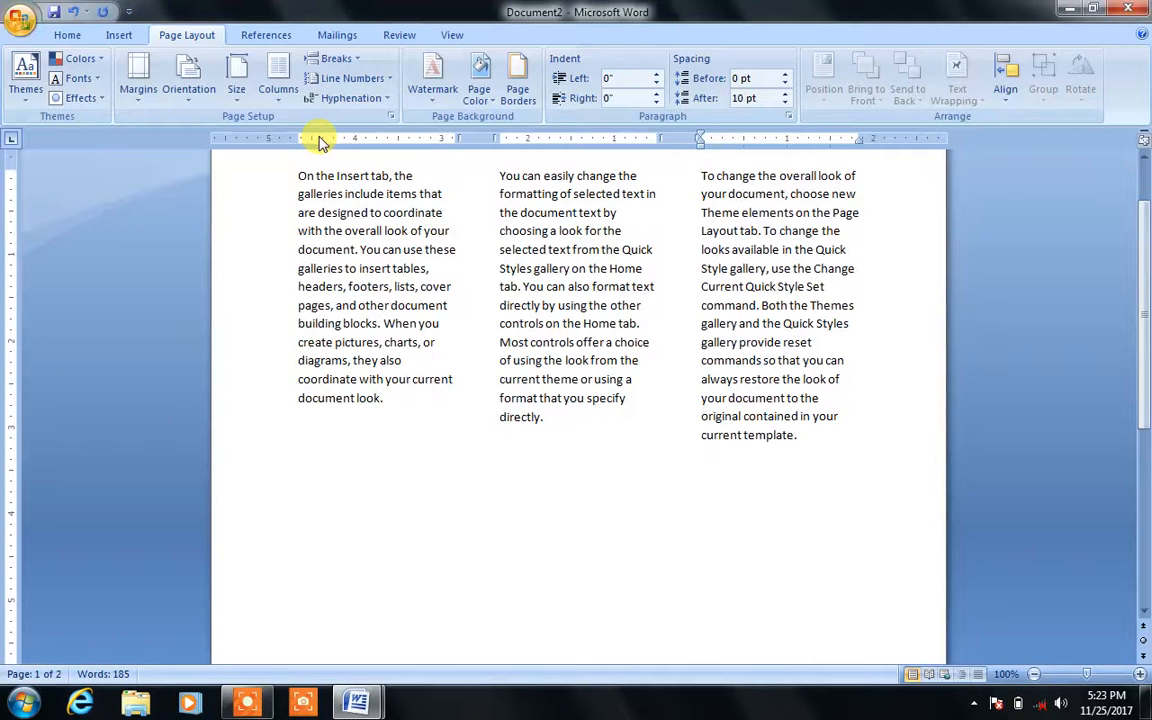
Turn on continuous line numbering for the three-column text, then view the other line numbering options without changing them
click(338, 78)
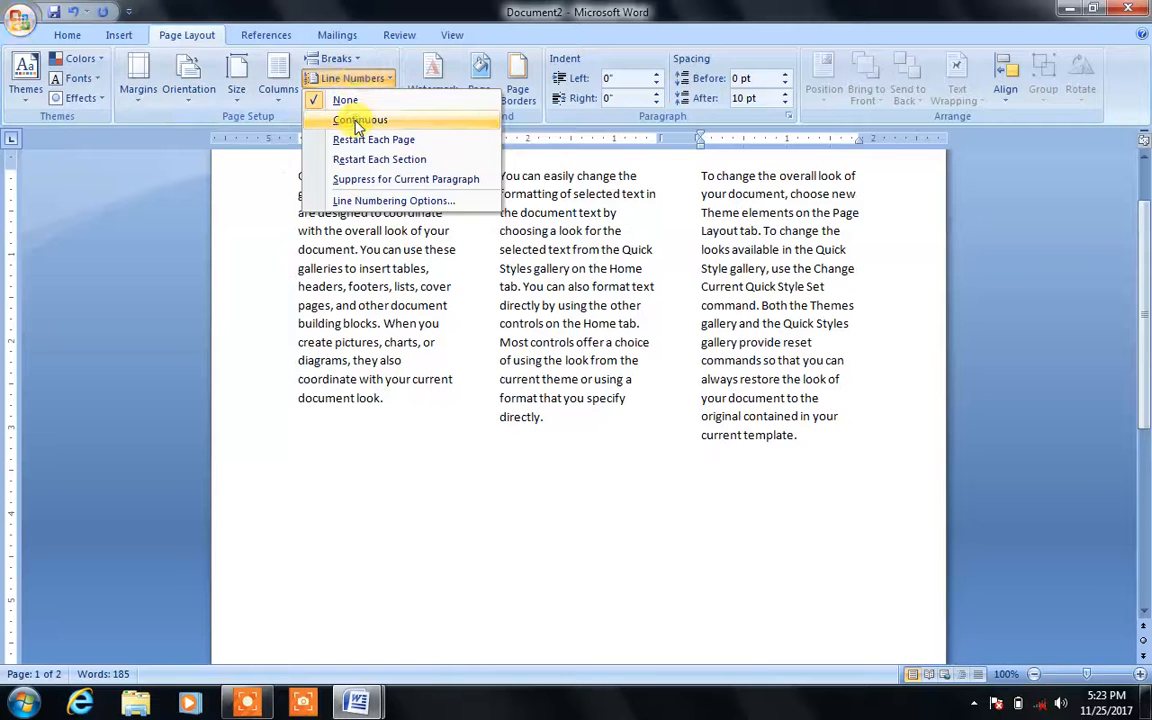
click(358, 121)
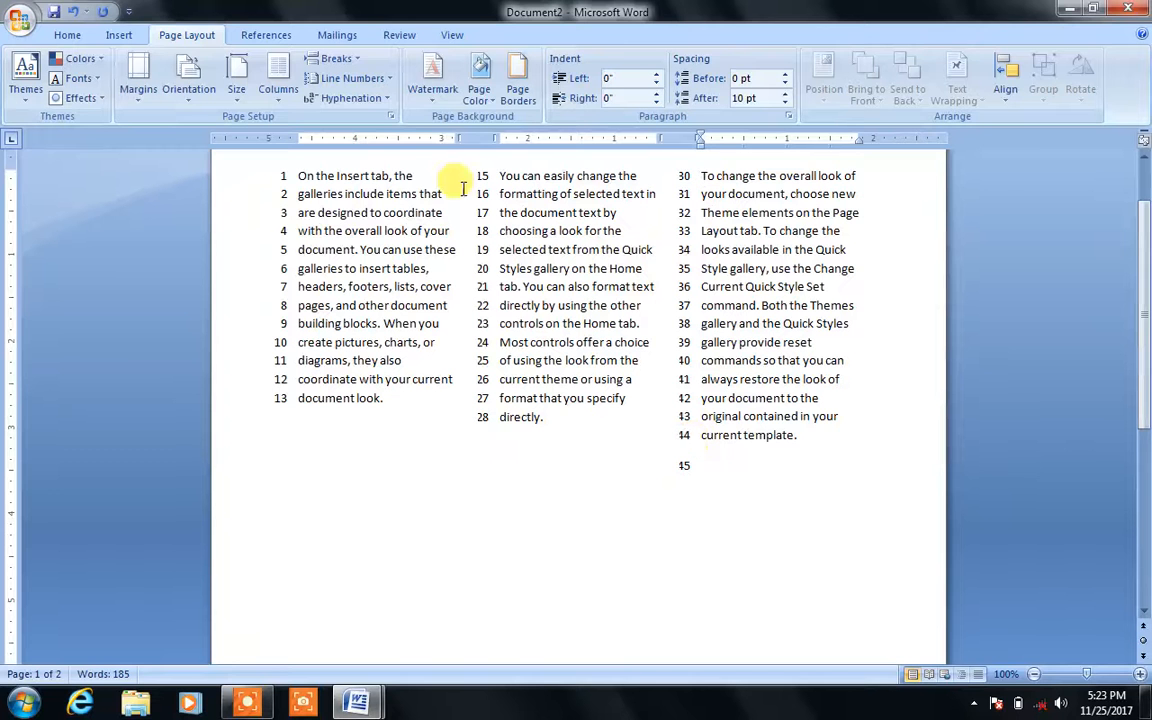
click(349, 79)
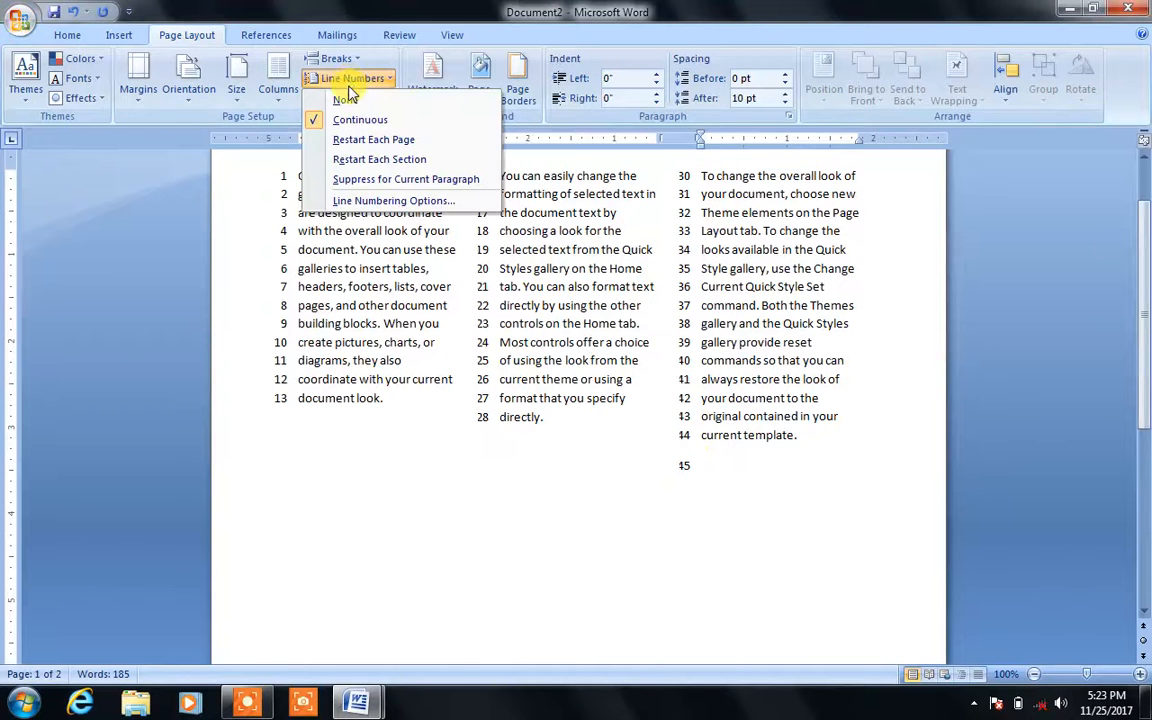
click(357, 150)
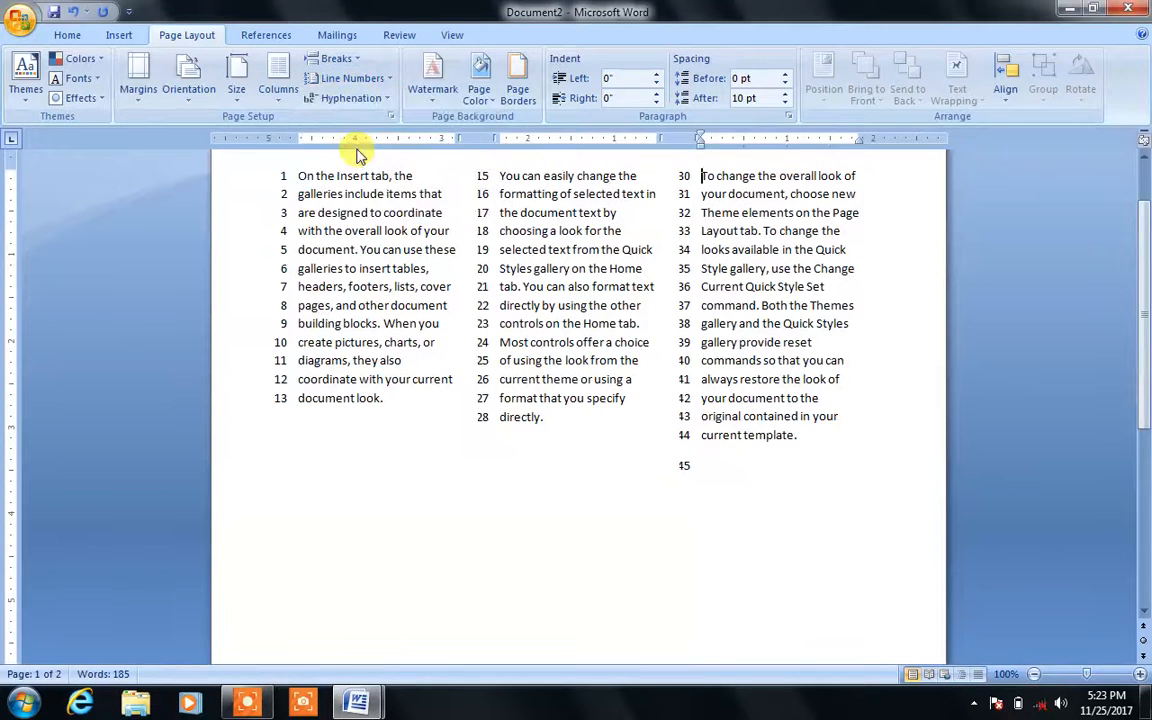
Turn on automatic hyphenation and place the cursor after the hyphen in "com-mands" in the third column
click(347, 98)
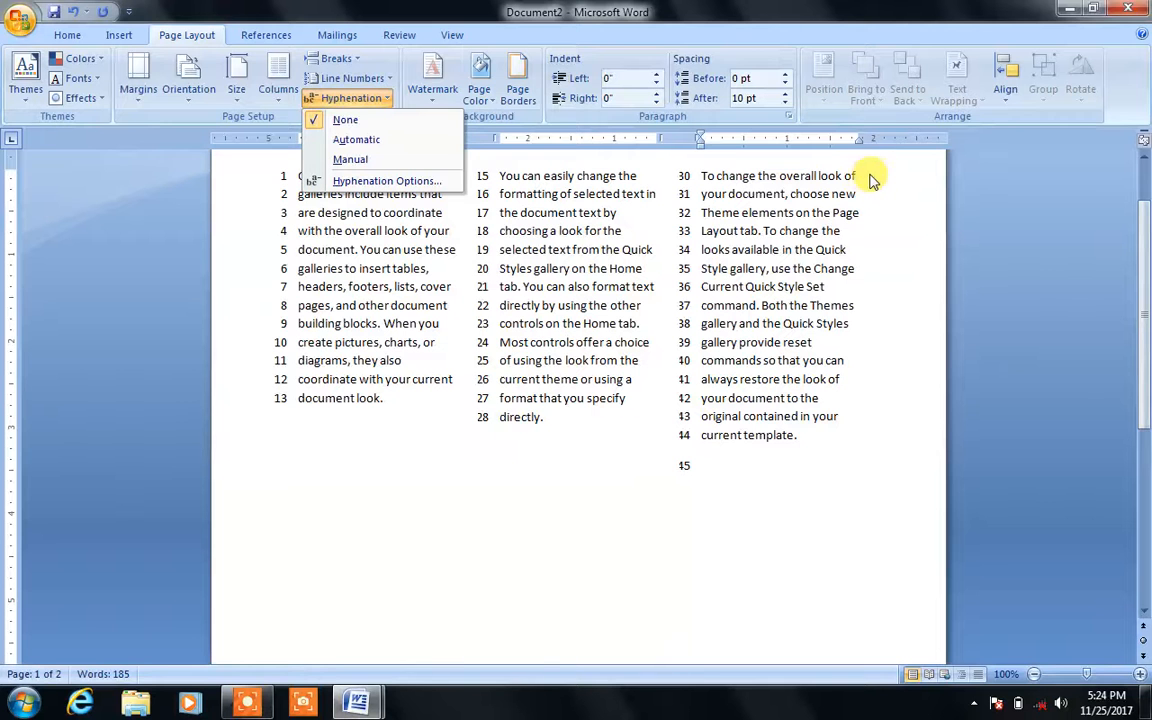
click(411, 144)
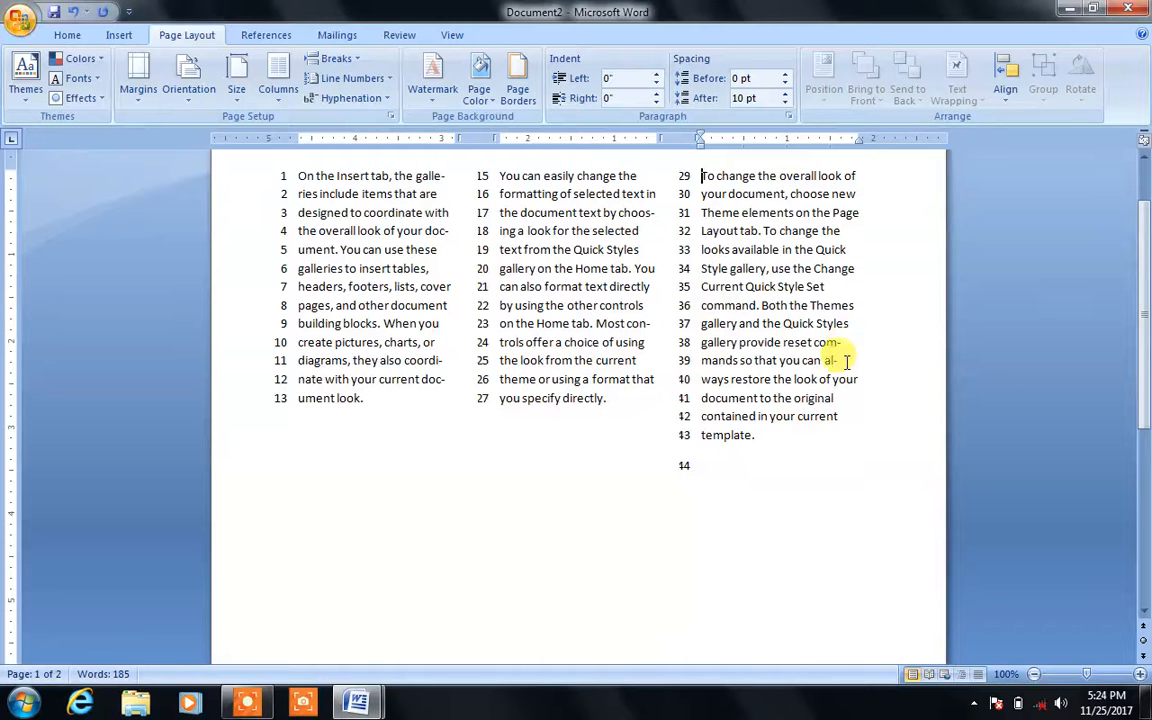
mouse_move(845, 341)
mouse_down()
mouse_move(728, 370)
mouse_move(843, 342)
mouse_up()
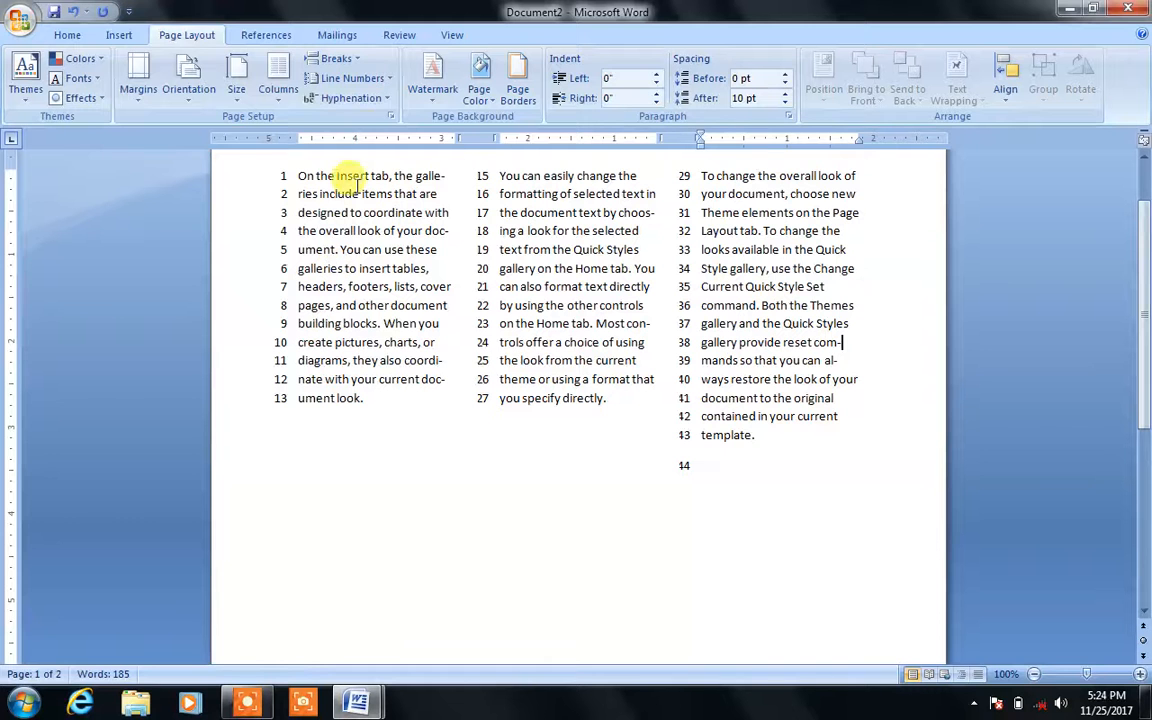
Run manual hyphenation on the document, accepting every suggested break, including those in "commands", "always", "document" and "selected"
click(358, 100)
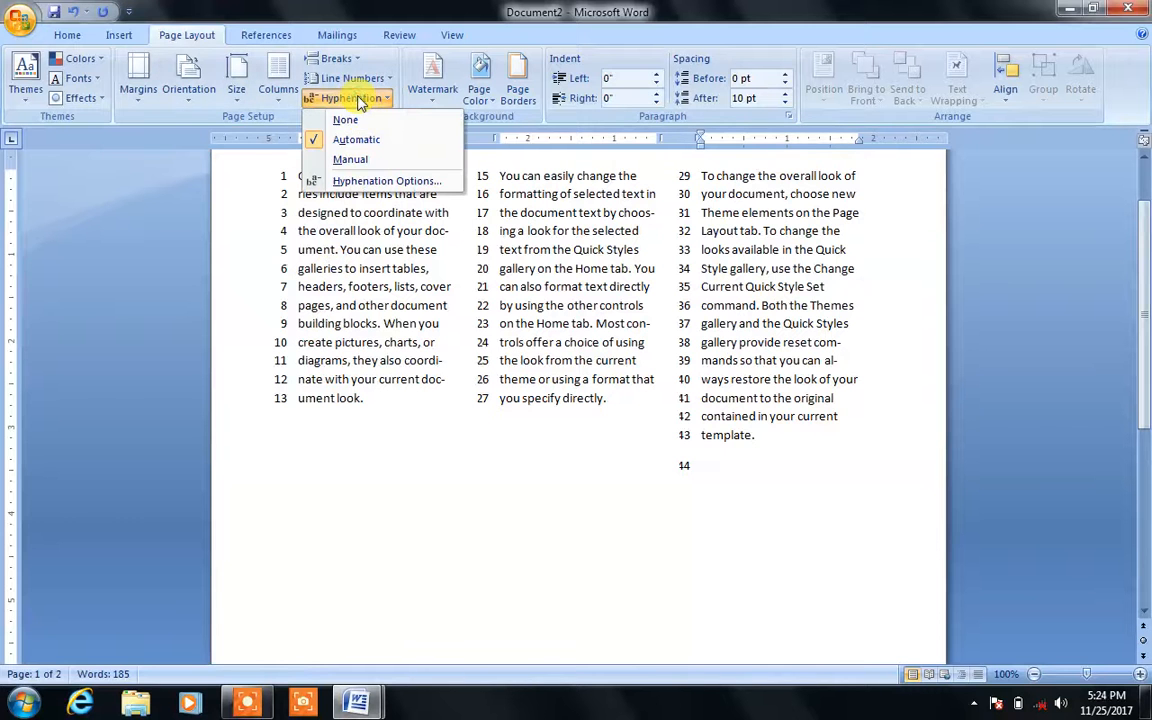
click(358, 160)
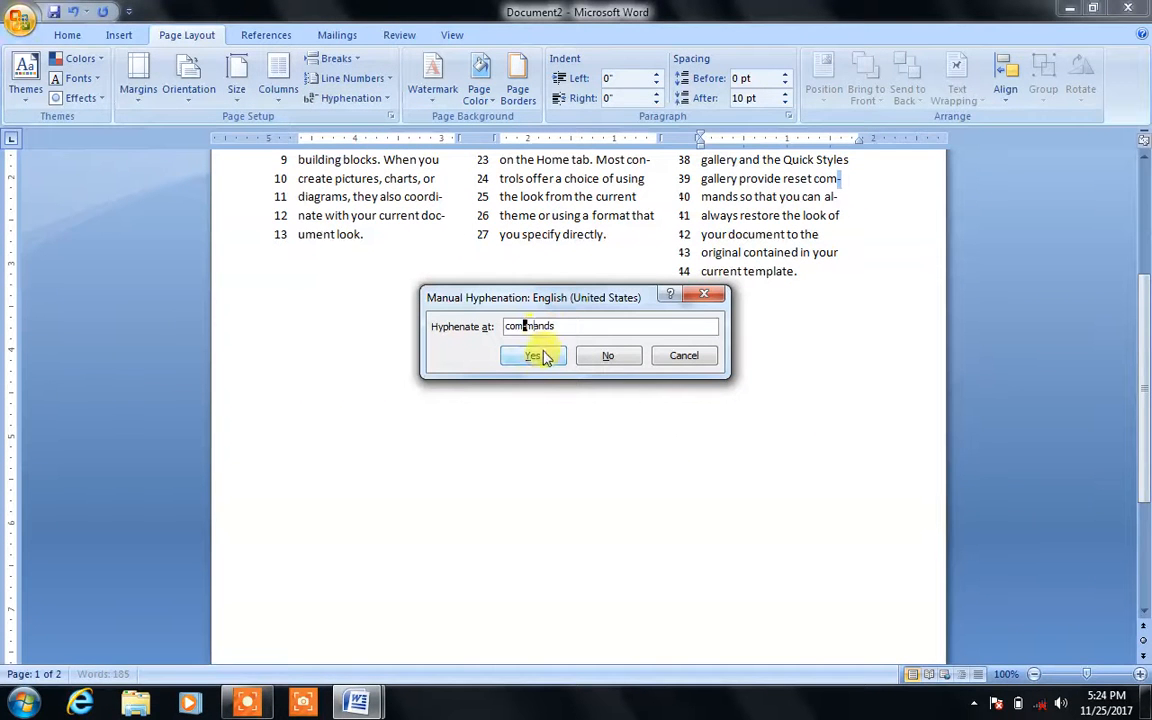
click(535, 357)
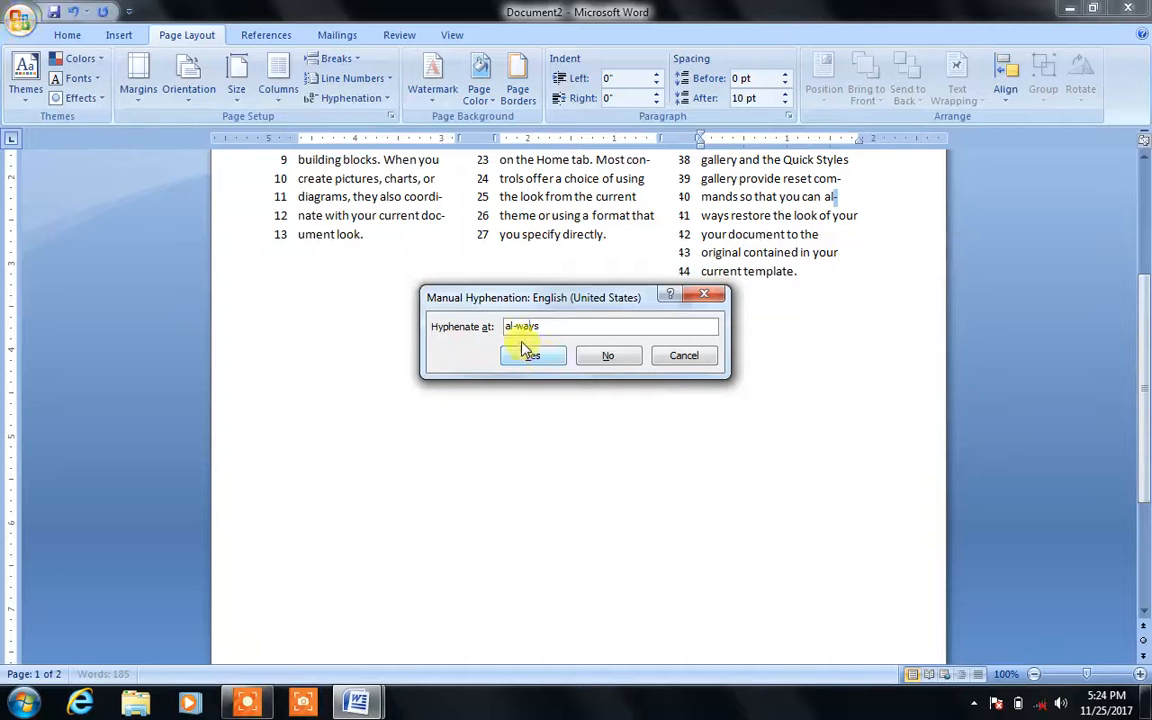
click(532, 352)
click(553, 362)
click(553, 362)
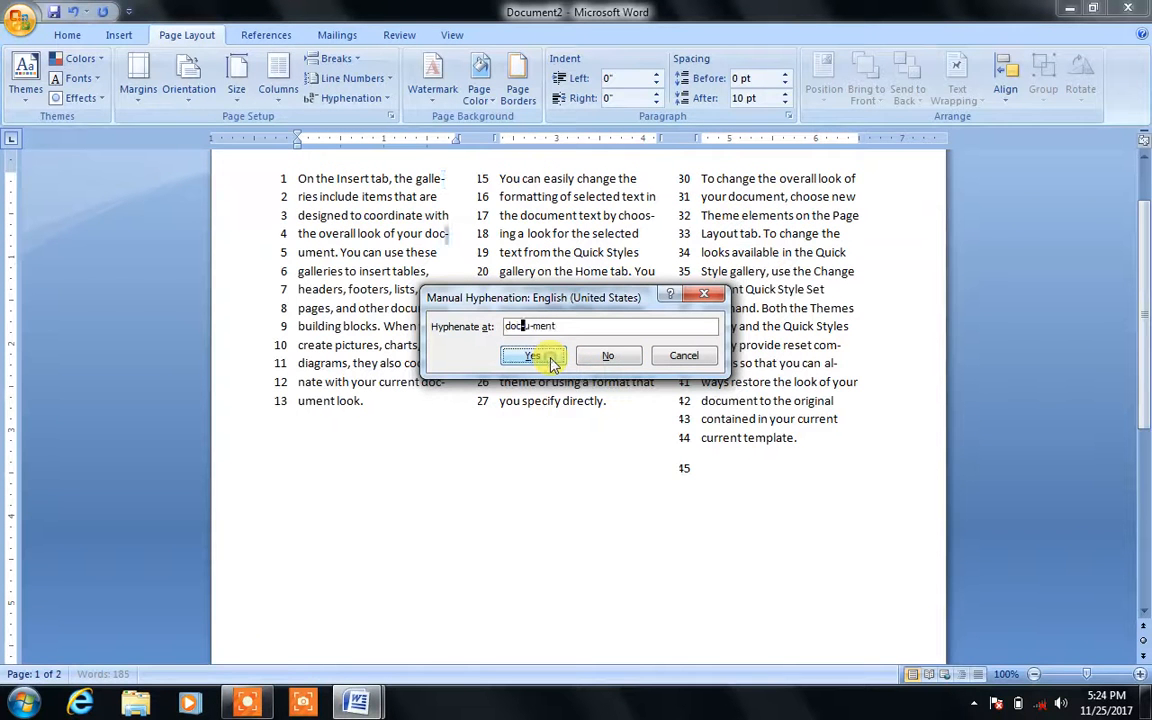
click(553, 364)
click(553, 364)
click(553, 364)
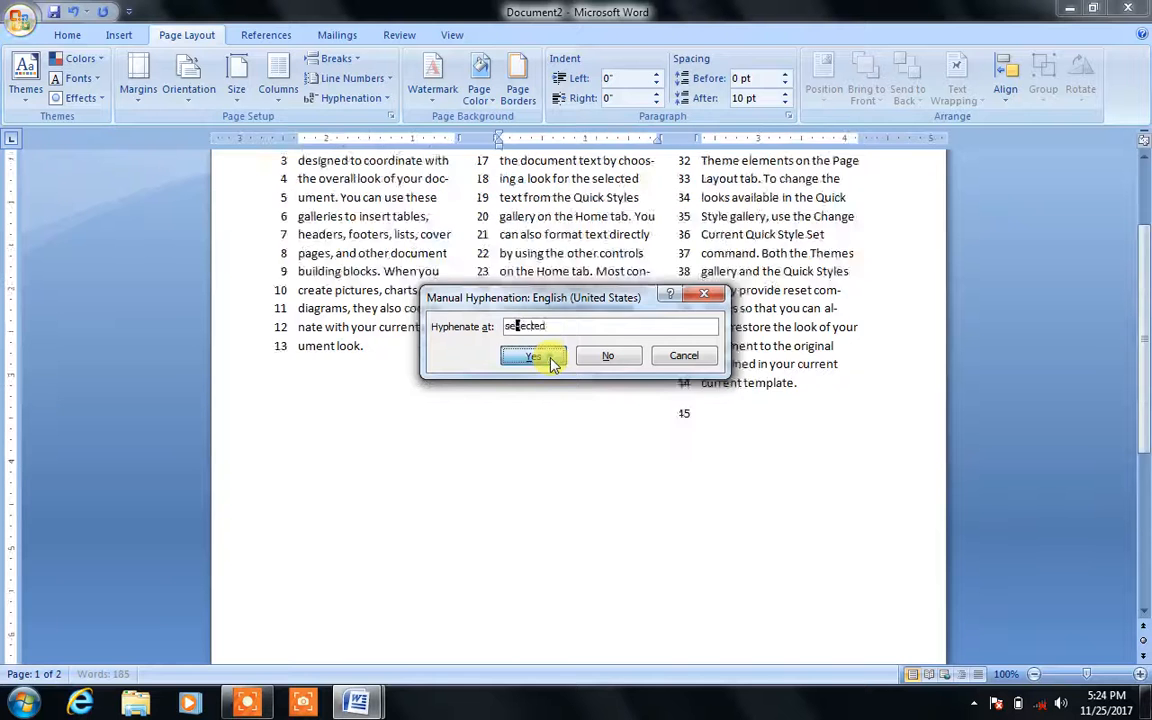
click(553, 364)
click(553, 364)
click(580, 397)
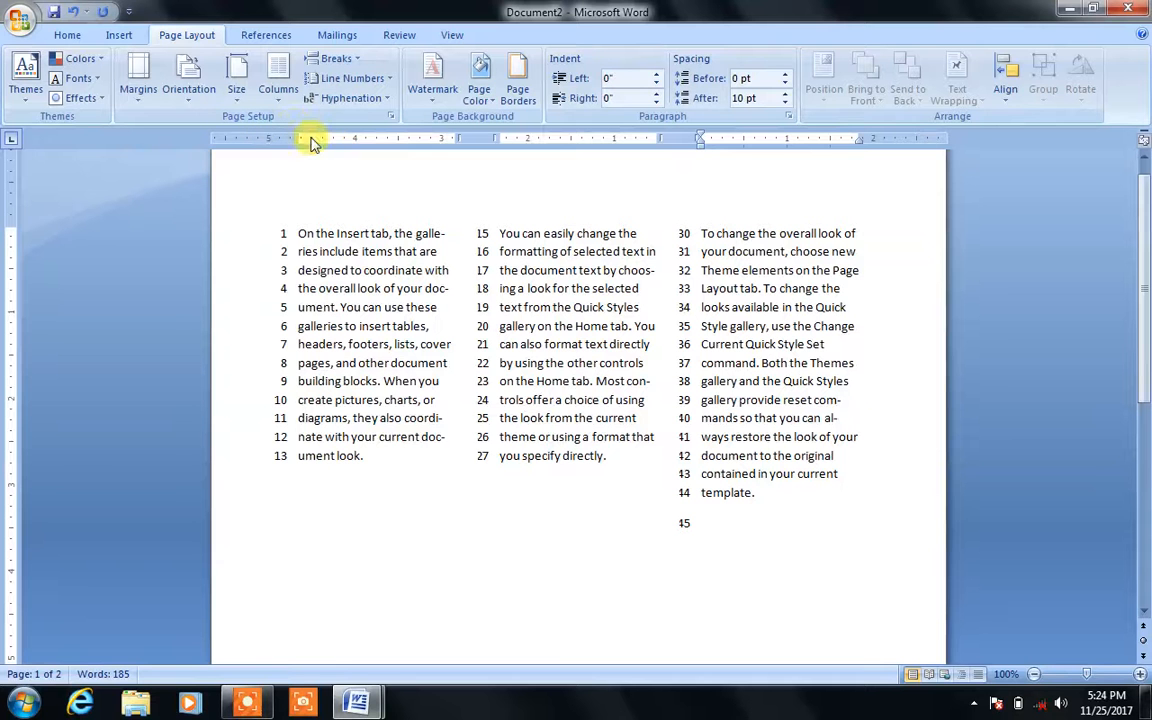
Close Document2 and Document1 without saving their changes
click(1126, 10)
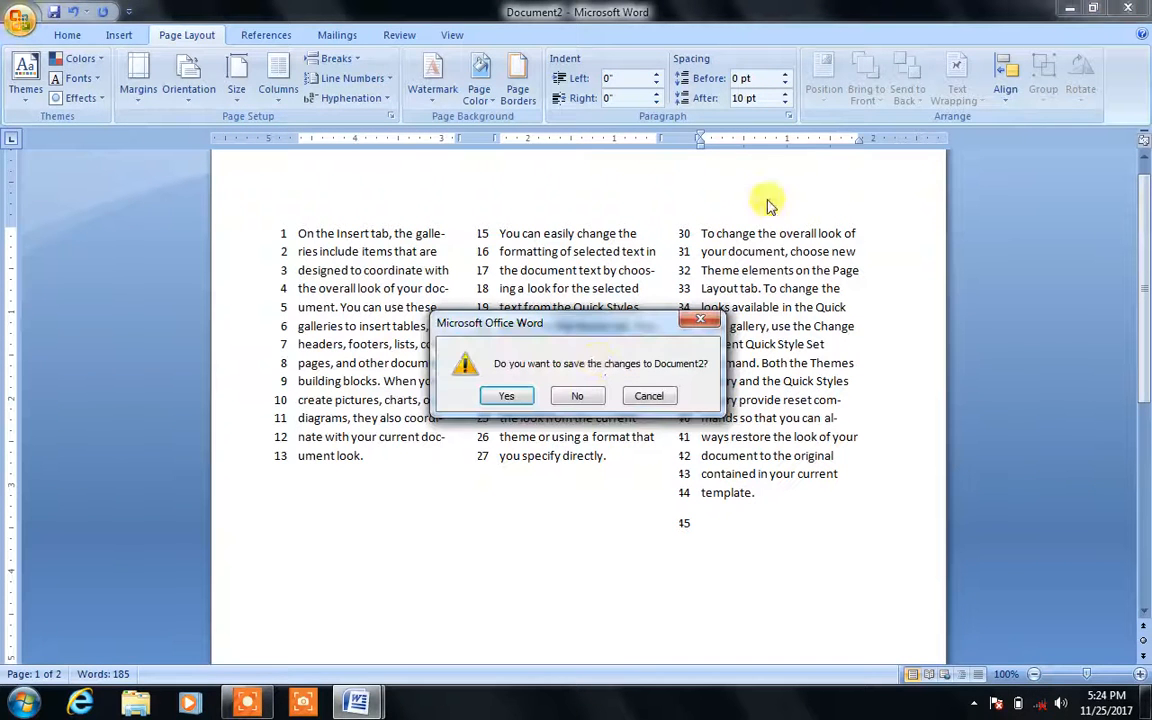
click(578, 396)
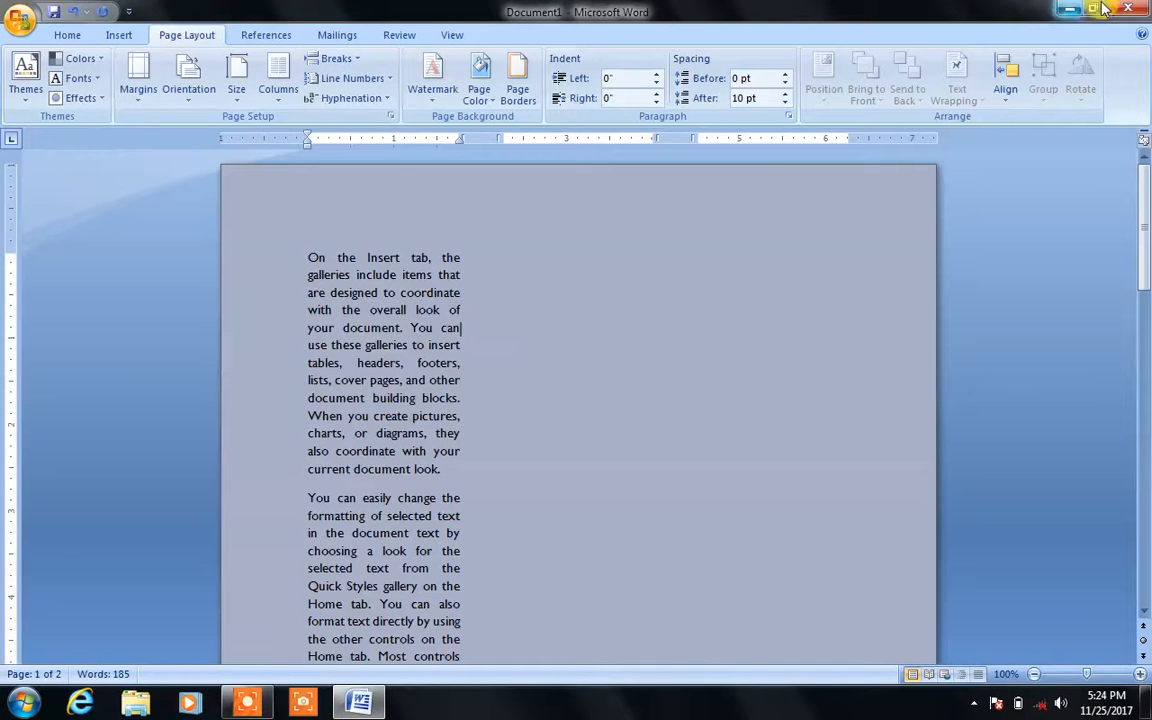
click(1126, 10)
key(n)
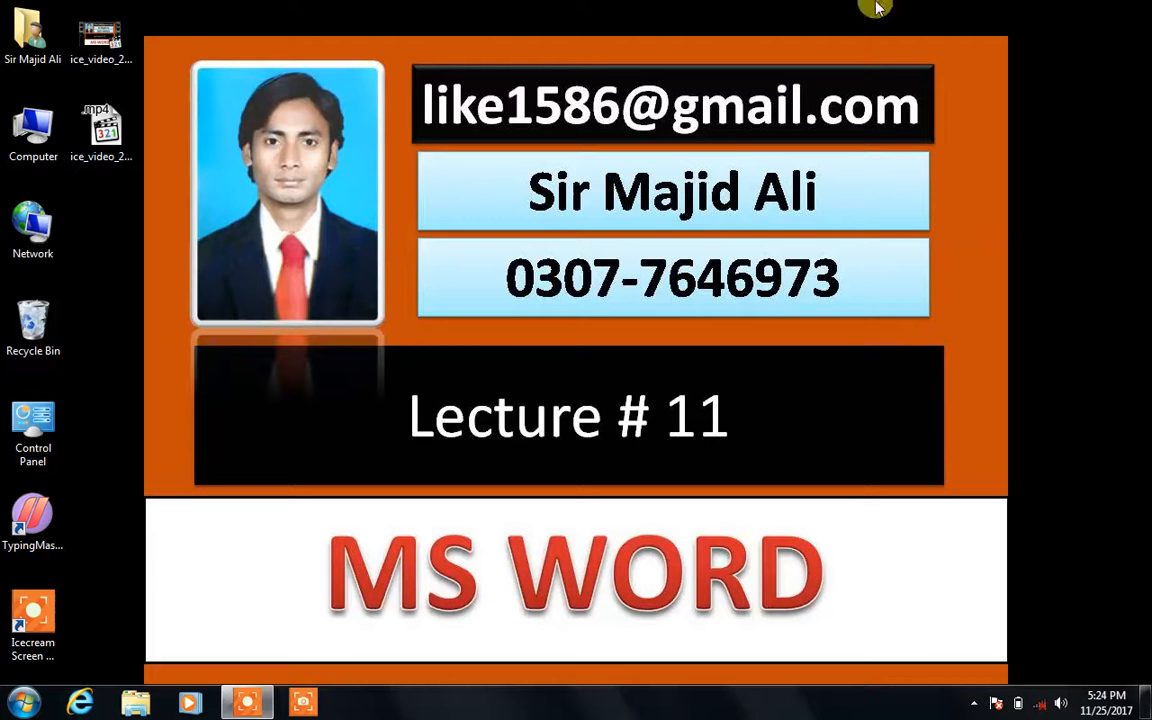